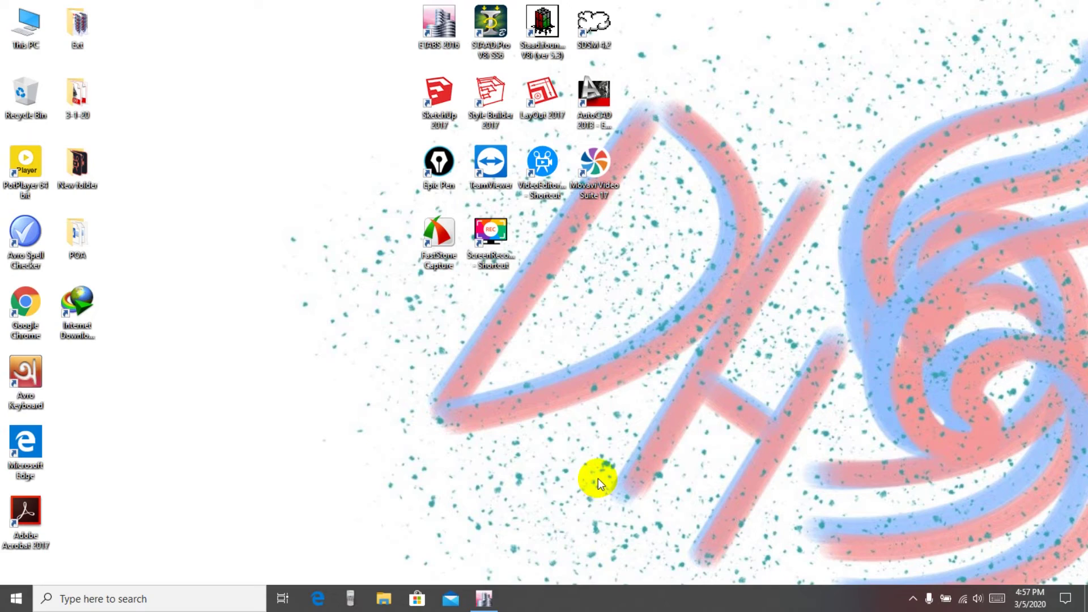
Step: Switch to the building model in ETABS and run the concrete frame design check
click(486, 599)
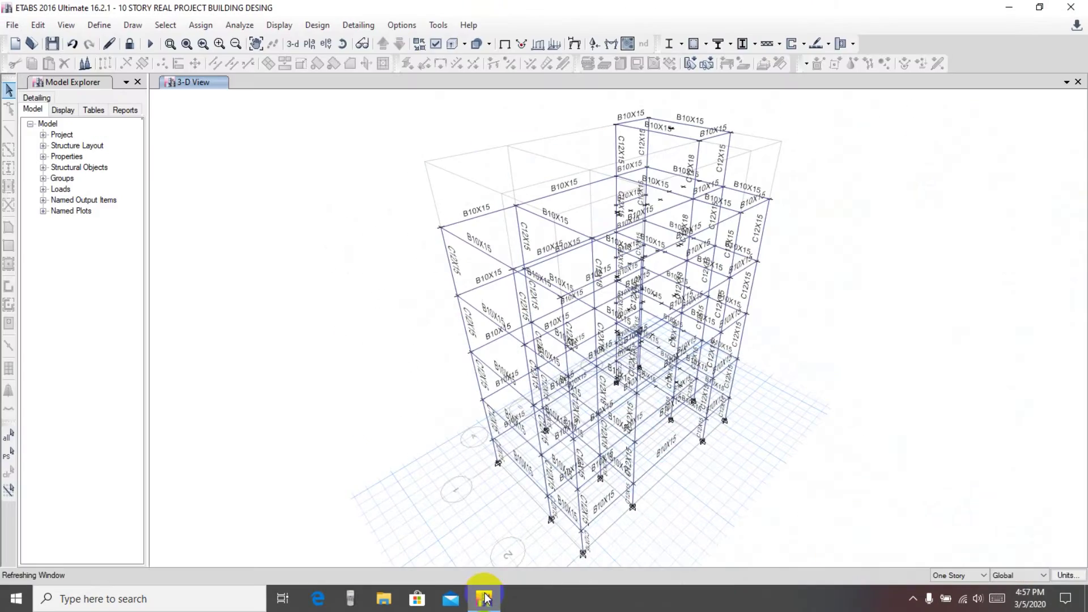
mouse_move(420, 131)
shift+middle_down()
mouse_move(424, 153)
mouse_move(437, 151)
mouse_move(408, 151)
mouse_move(377, 212)
shift+middle_up()
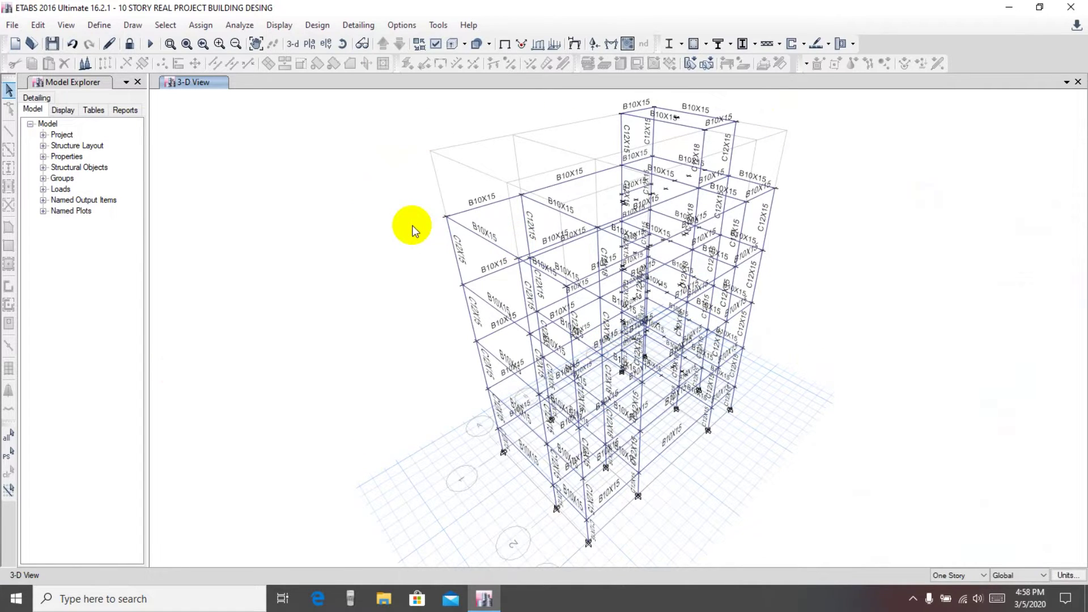
middle_drag(413, 226, 417, 232)
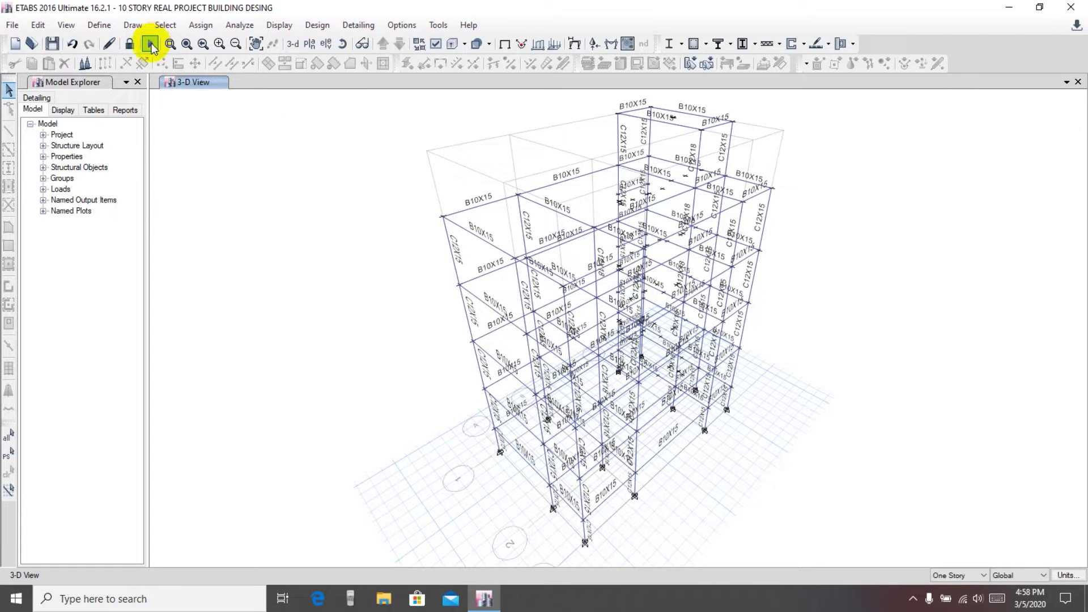
click(694, 45)
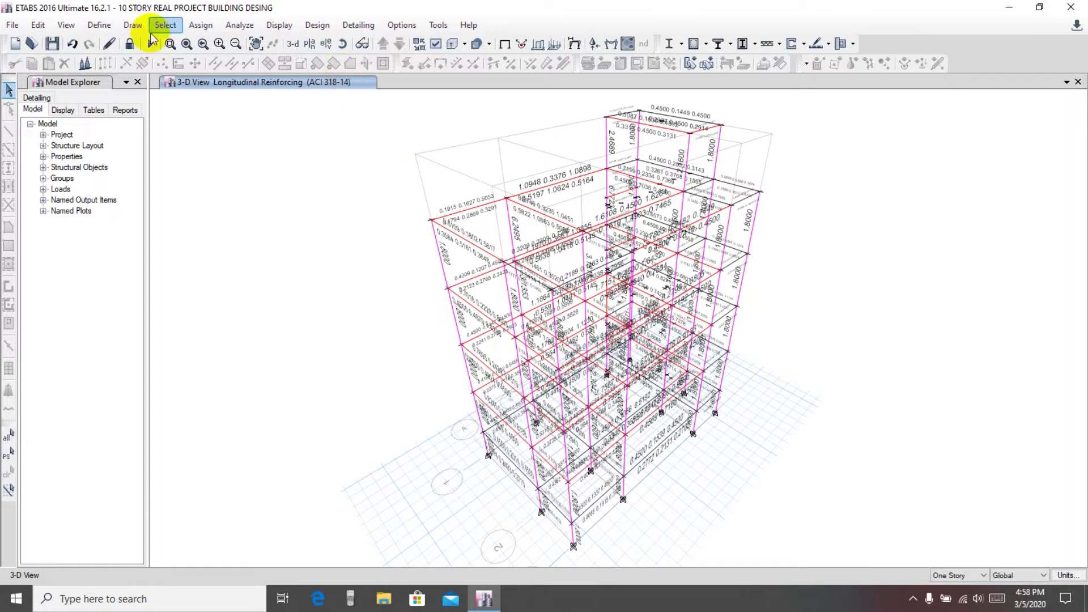
Step: Select all columns by object type and show only the selected objects in the 3-D view
click(165, 26)
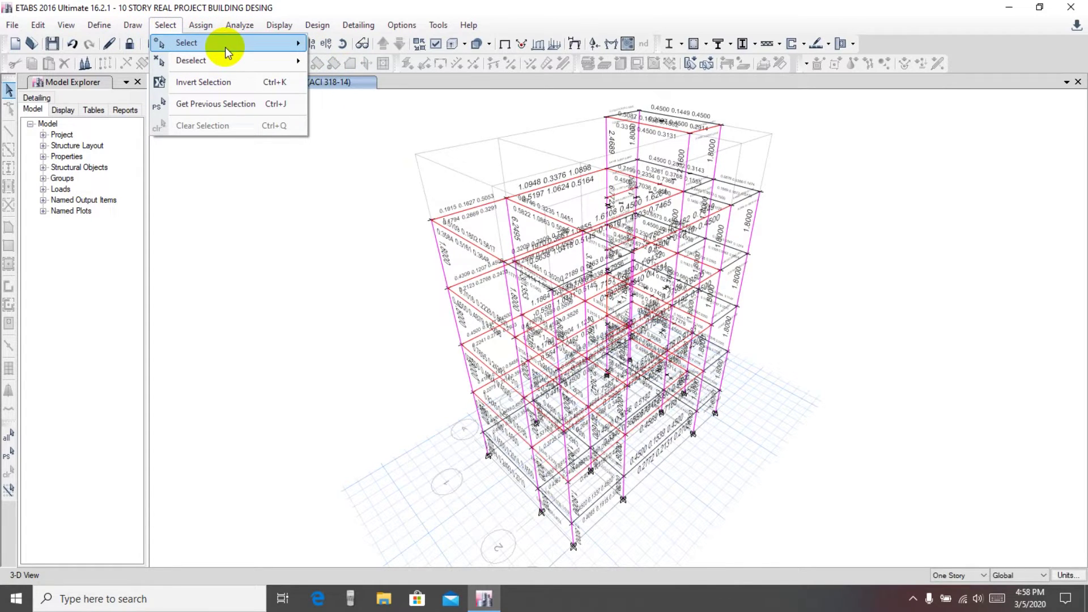
mouse_move(219, 44)
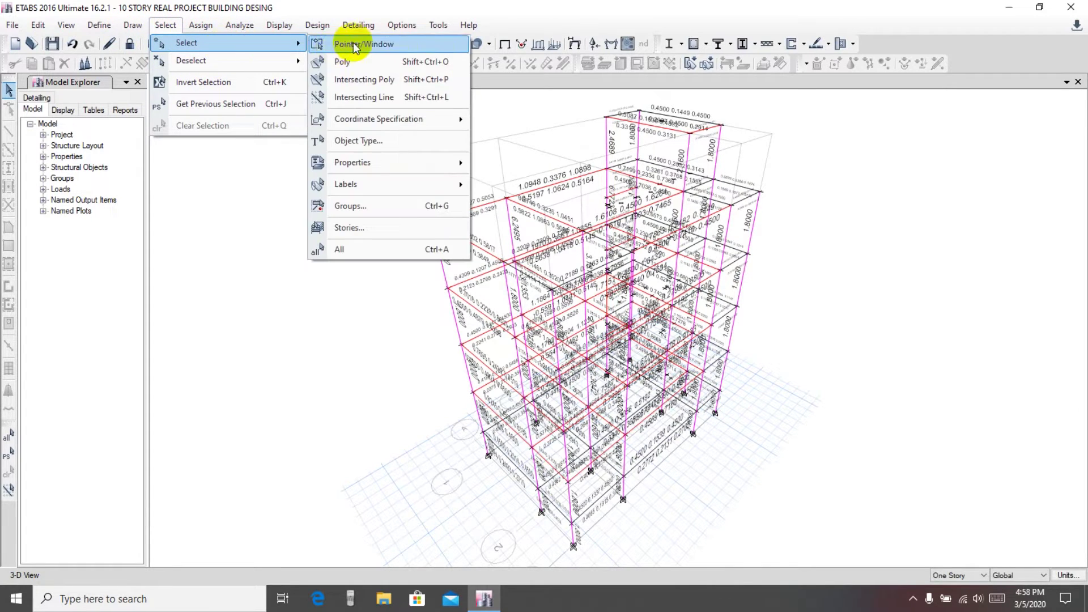
click(363, 140)
drag(406, 140, 339, 132)
click(298, 184)
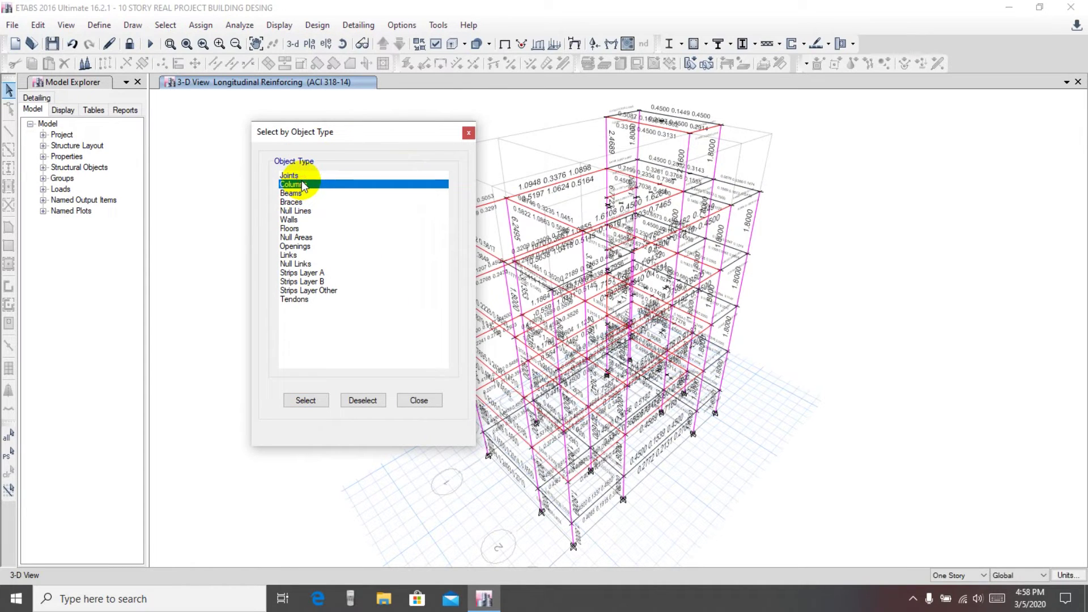
click(300, 400)
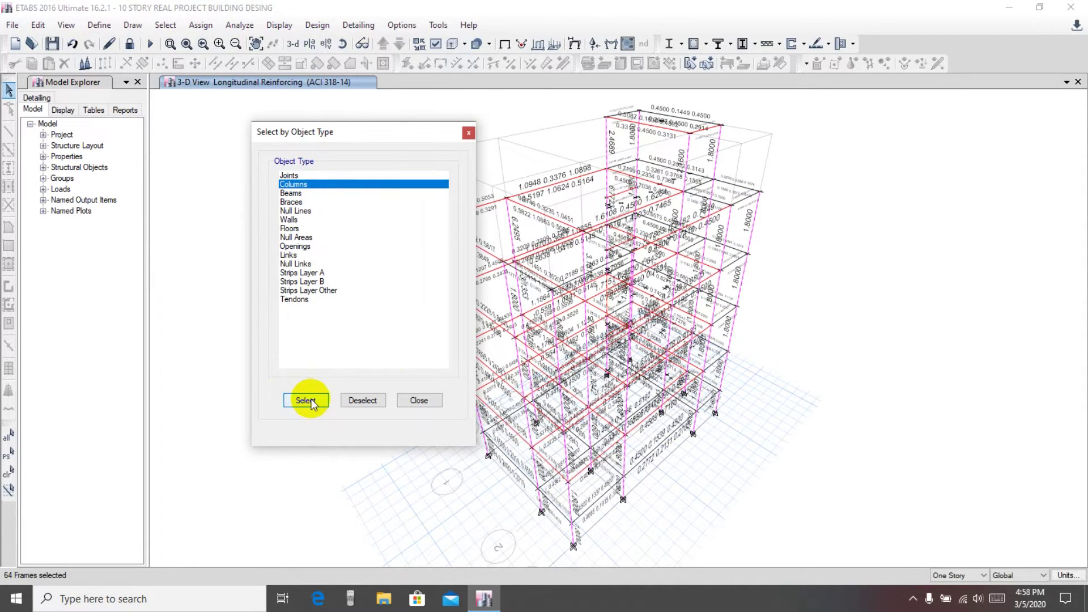
click(419, 401)
right_click(903, 187)
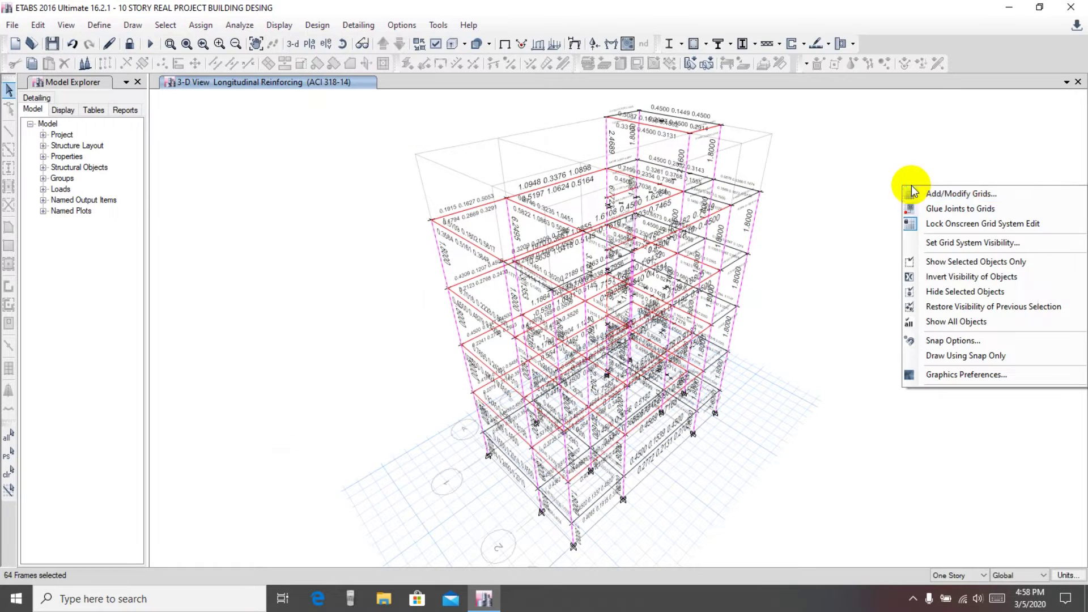
click(948, 262)
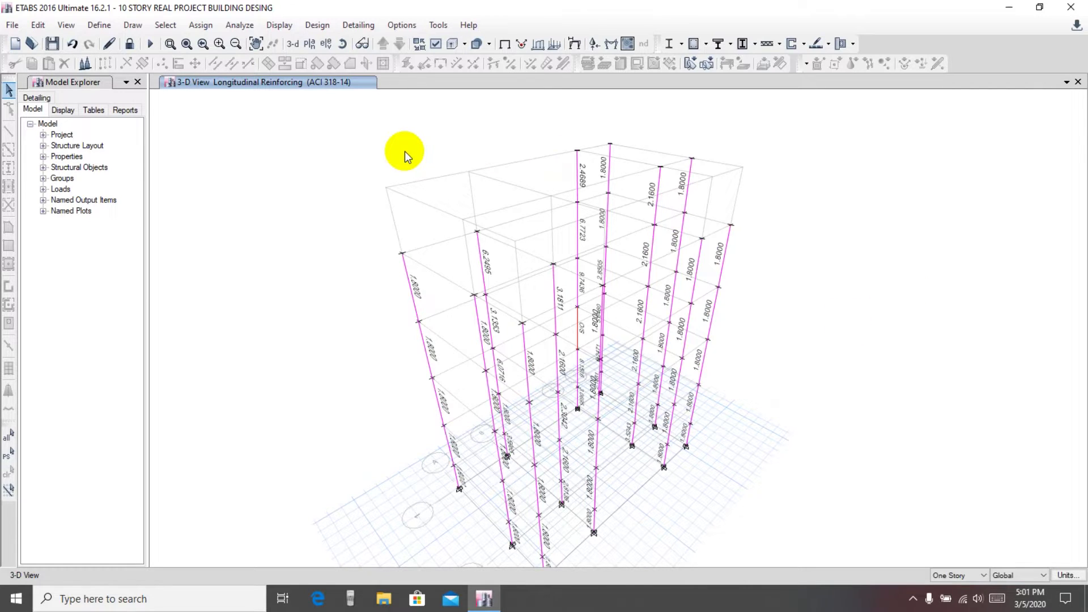
Step: Set the concrete frame design results display to the Rebar Percentage design output
middle_drag(404, 152, 401, 148)
middle_drag(878, 196, 882, 191)
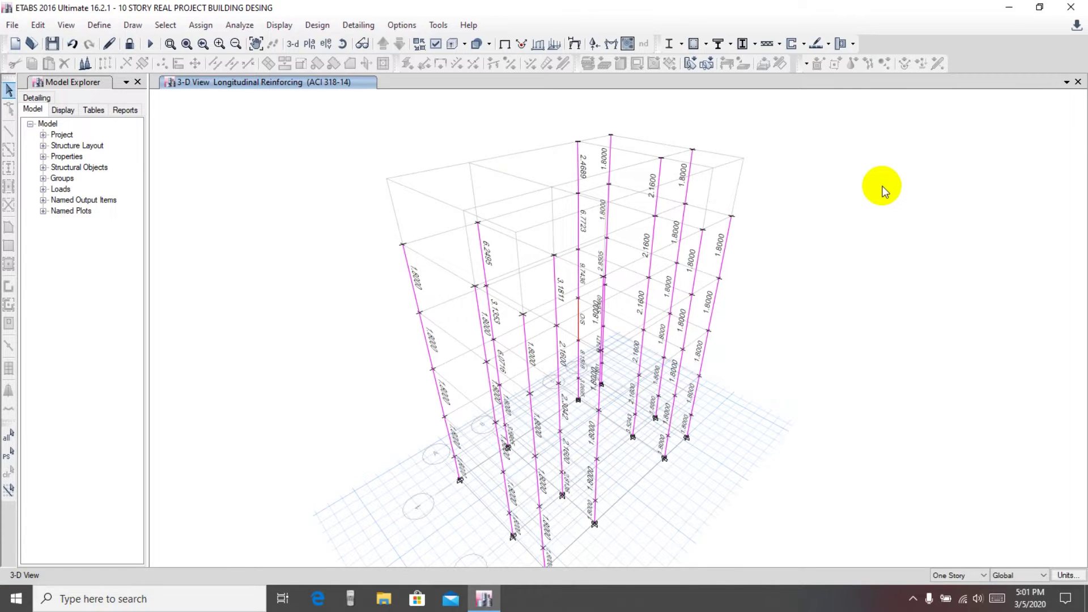
scroll(821, 257, down, 3)
middle_drag(828, 244, 655, 281)
scroll(655, 280, up, 3)
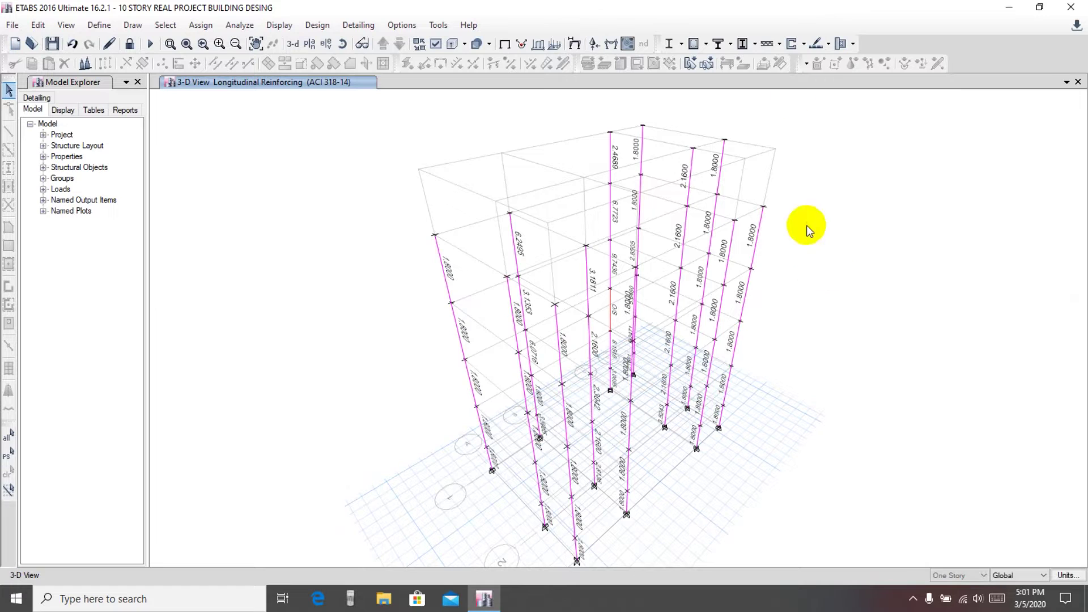
click(706, 44)
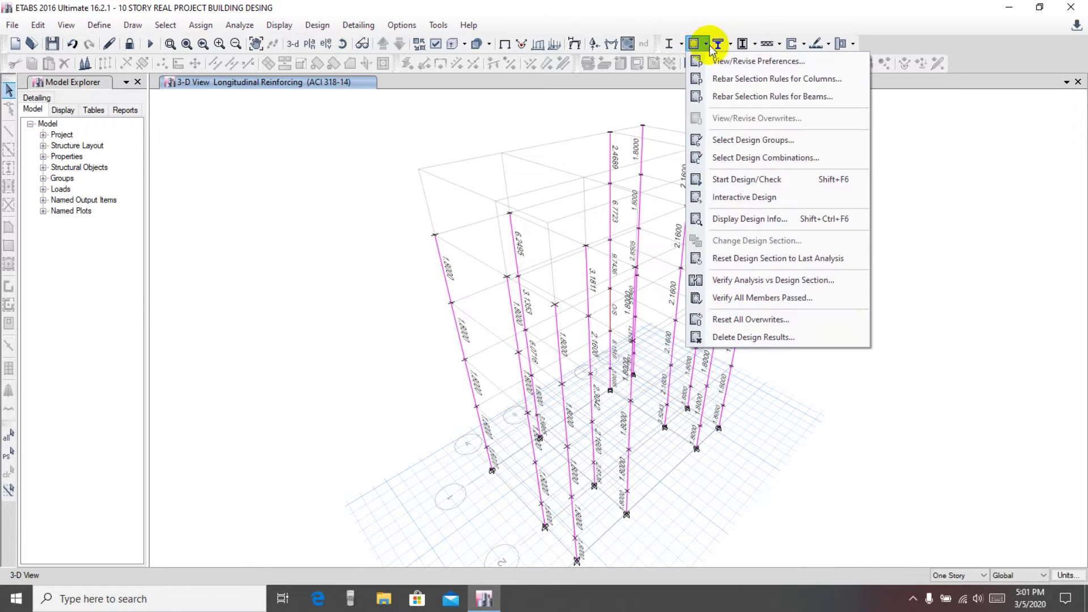
click(760, 221)
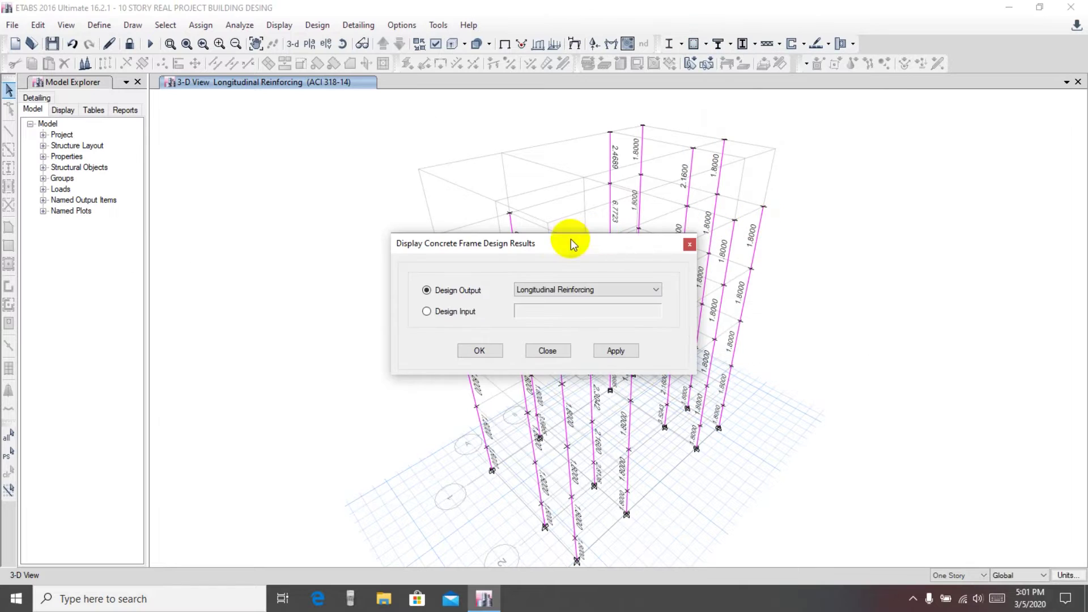
drag(573, 241, 389, 185)
click(395, 228)
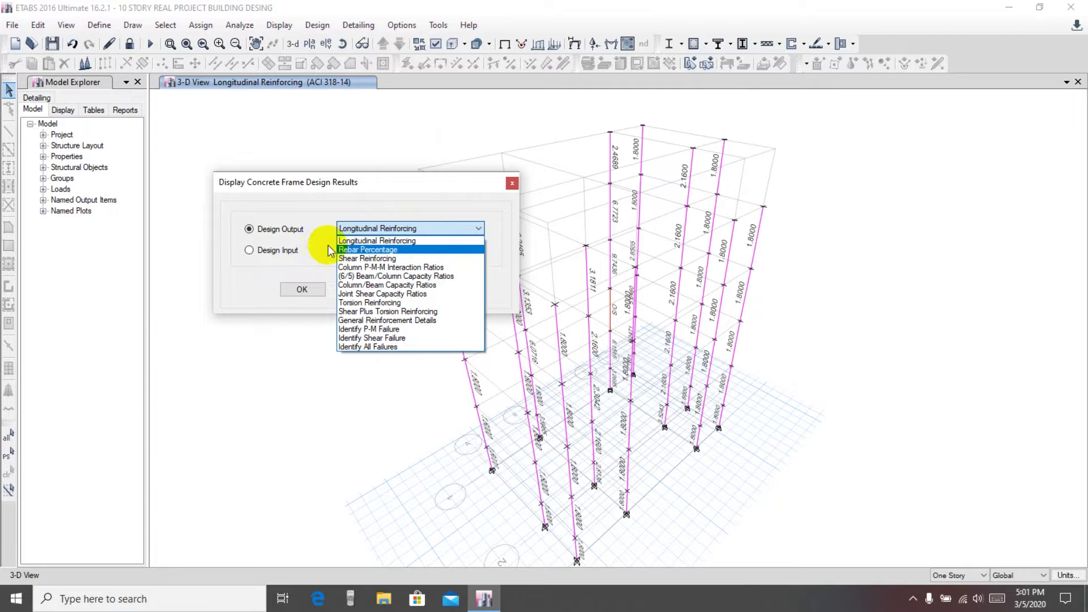
click(358, 250)
click(438, 289)
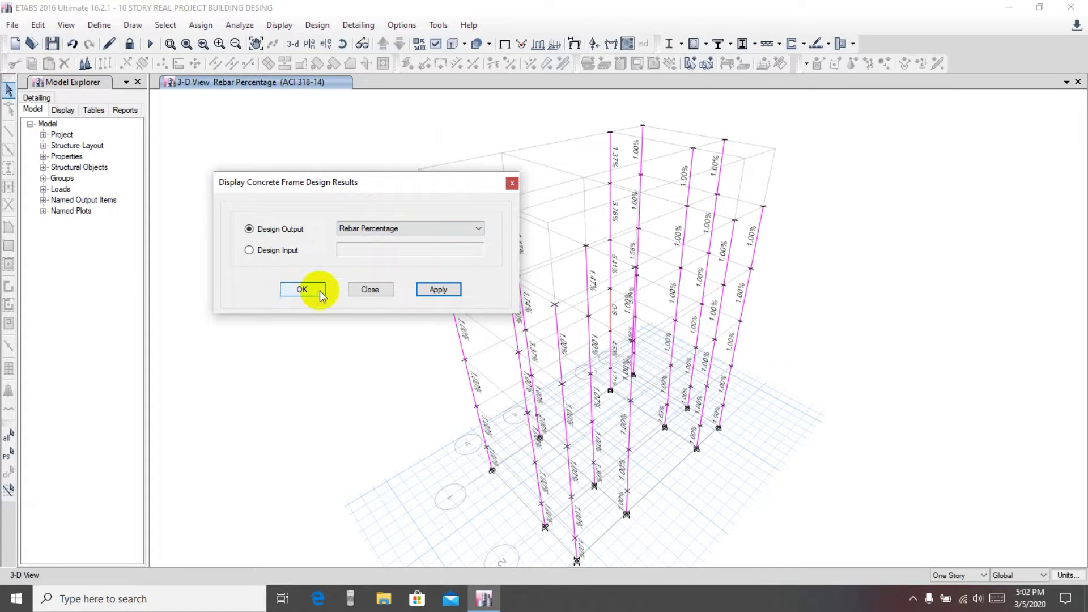
click(296, 288)
middle_drag(862, 328, 847, 326)
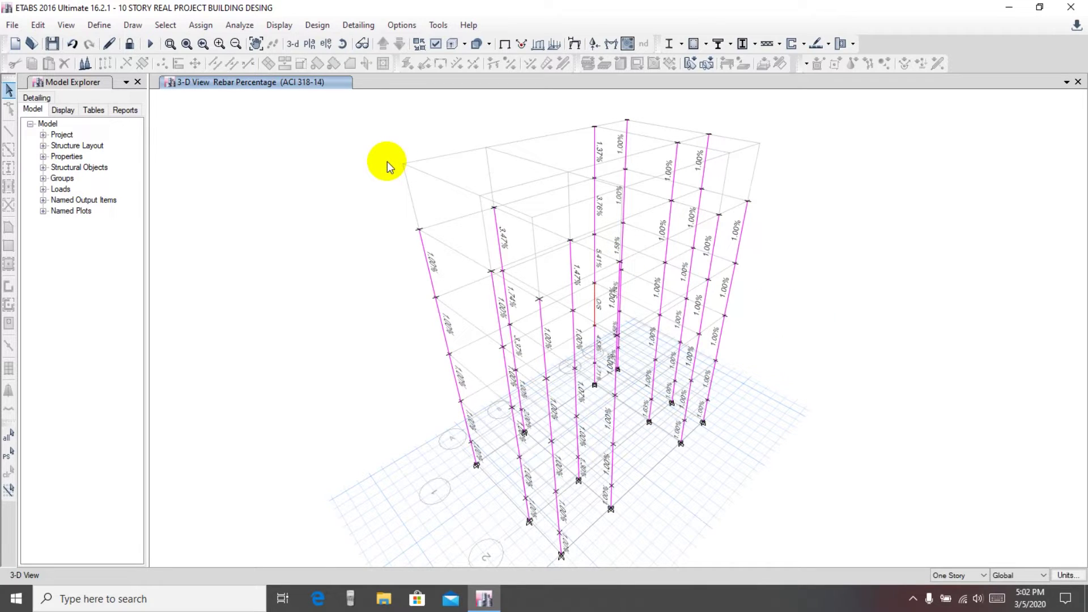
Step: Replace the 3-D view with the elevation view of grid line A
click(326, 44)
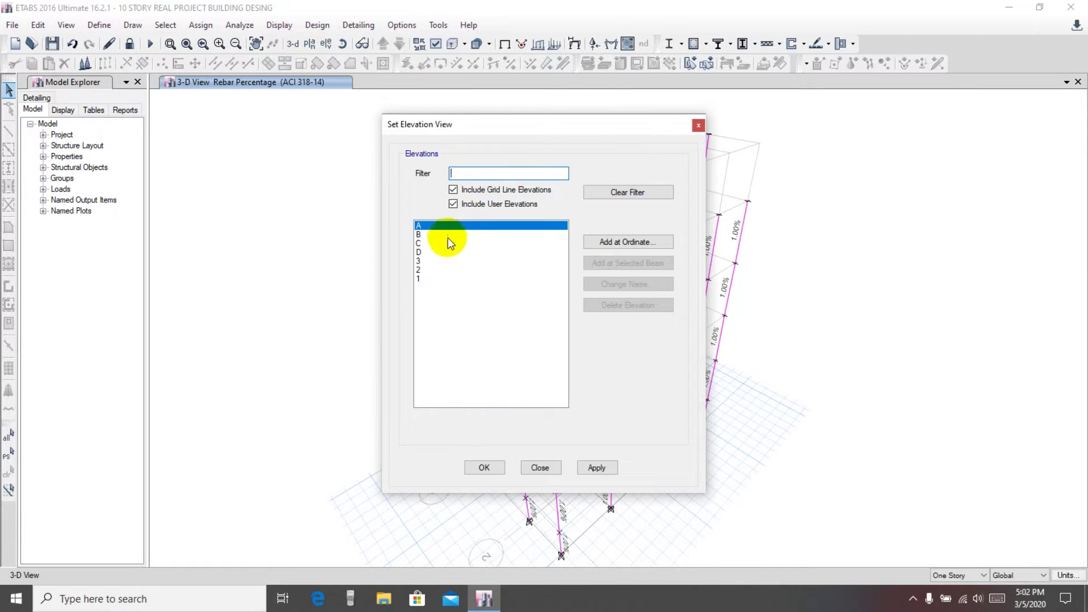
click(595, 469)
click(484, 468)
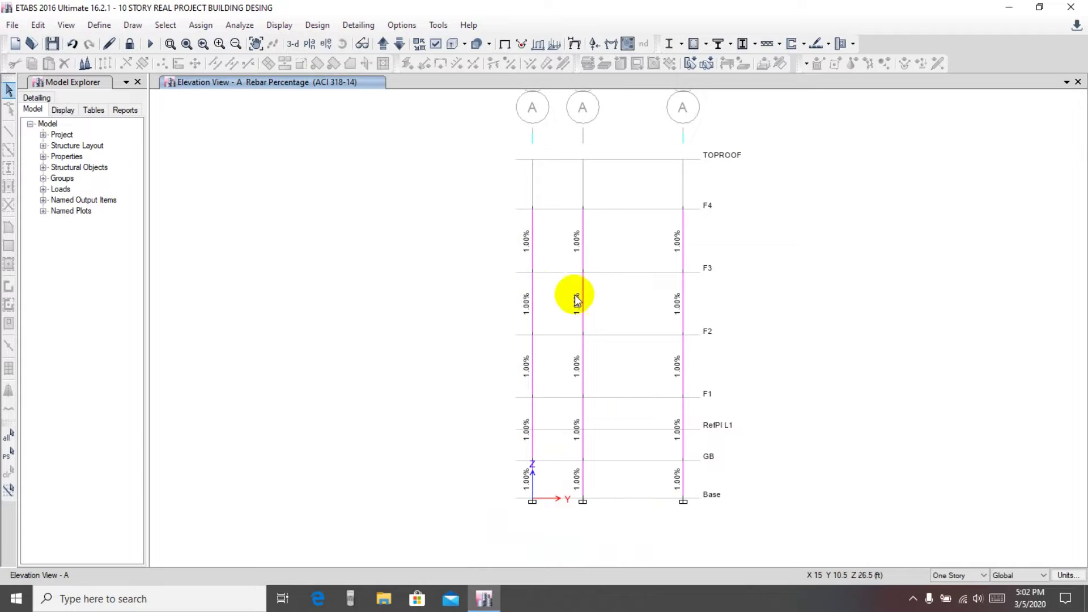
scroll(639, 352, down, 1)
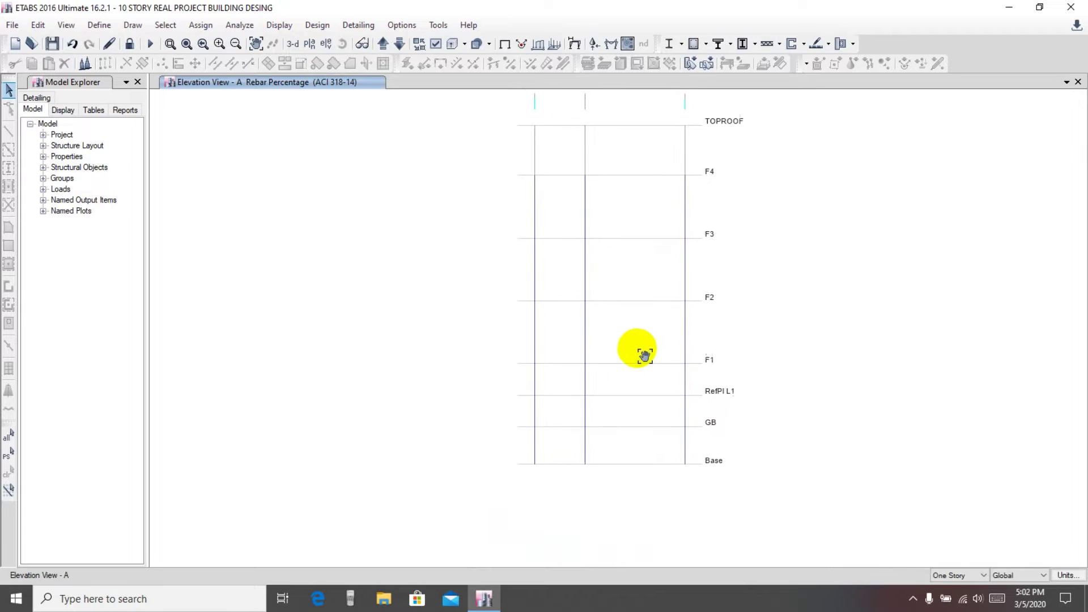
Step: Inspect the concrete column design information for the F1 storey column at Y 24 ft and close it
right_click(686, 375)
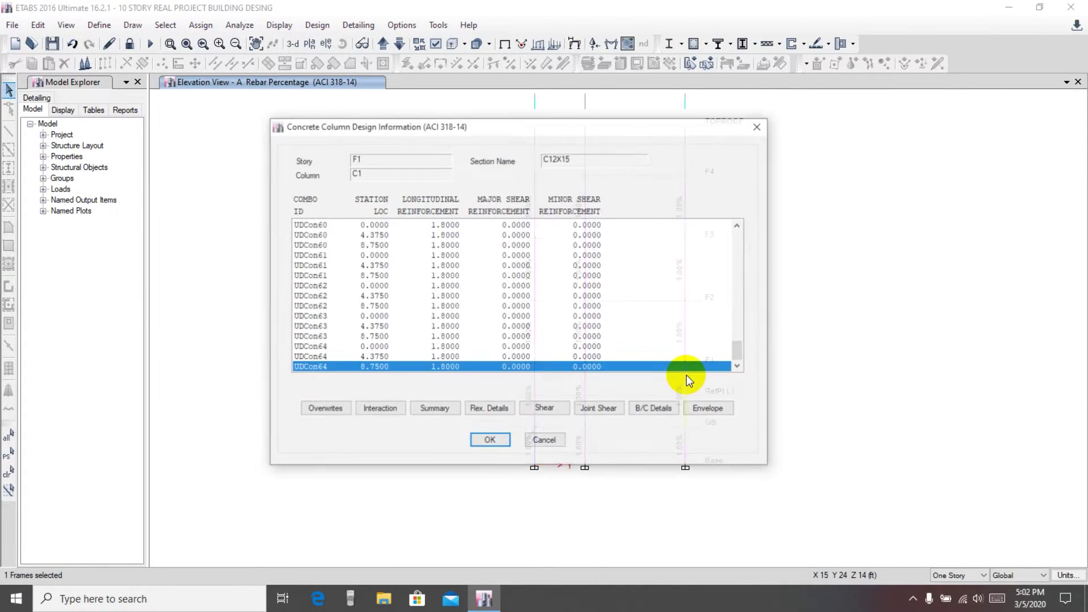
click(559, 443)
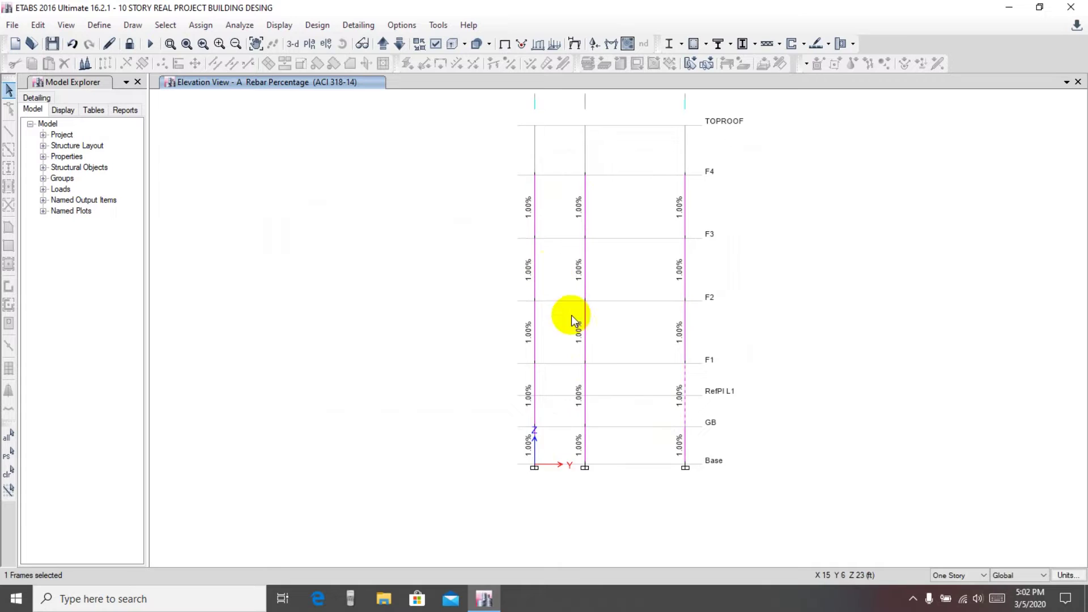
middle_drag(645, 434, 647, 437)
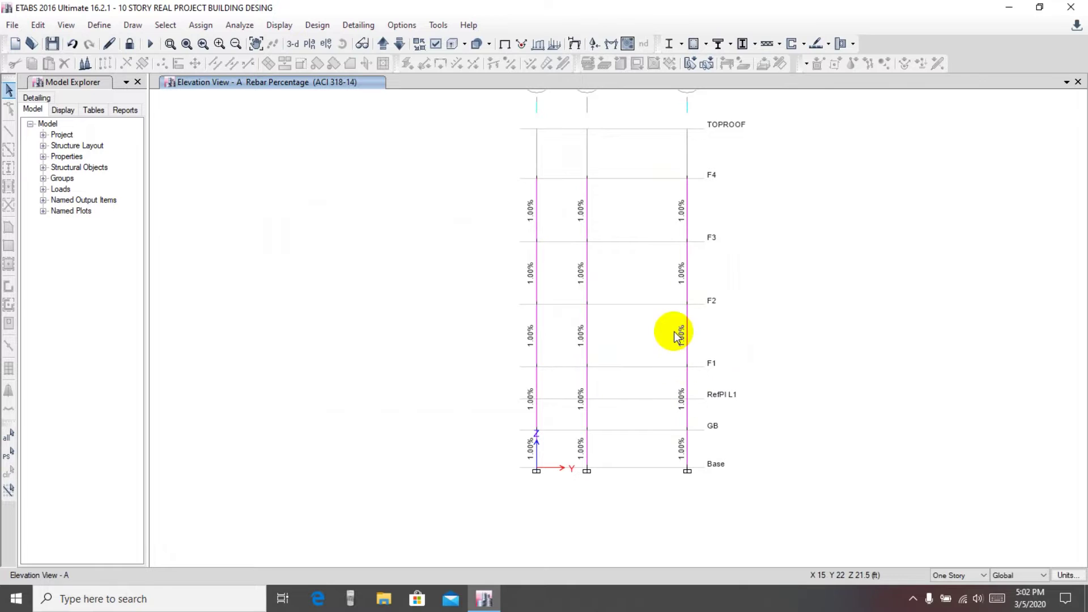
Step: Move to elevation B and check the rebar percentages of the column line at Y 24 ft, marking its segments storey by storey
click(384, 45)
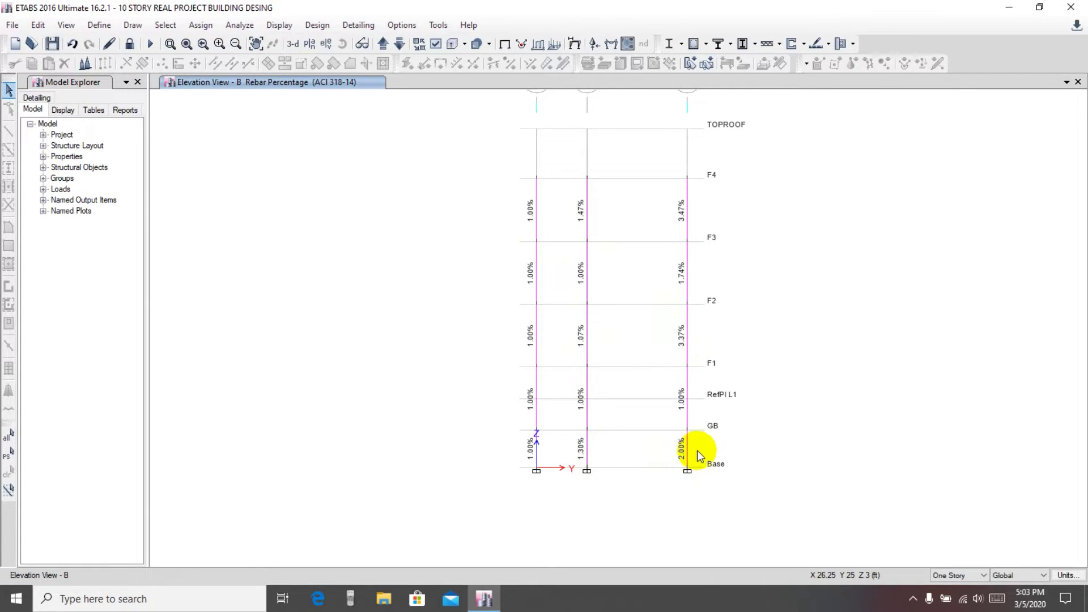
click(688, 210)
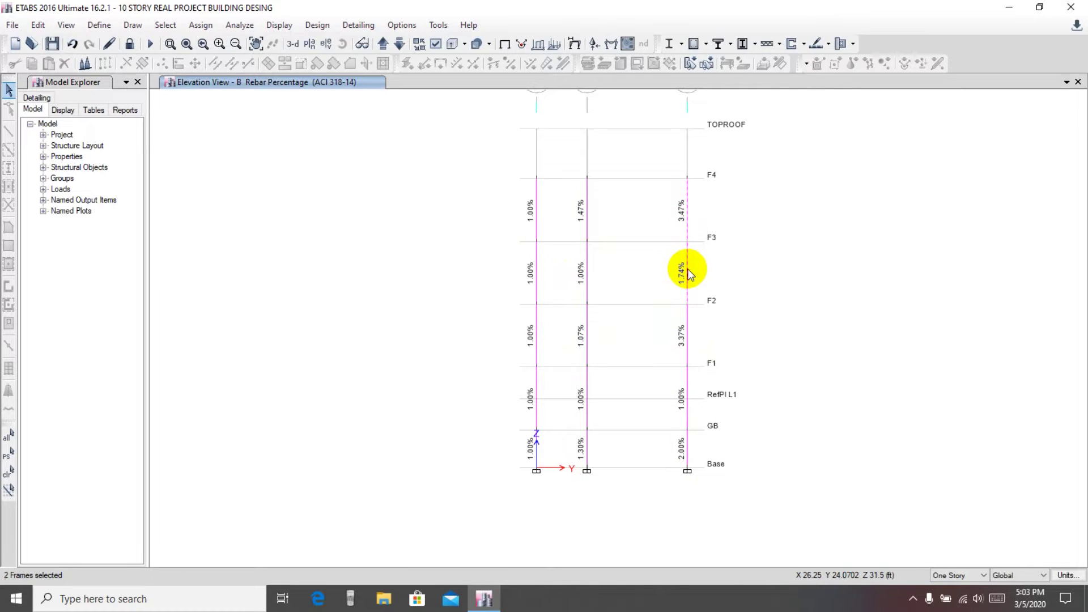
click(688, 345)
click(688, 386)
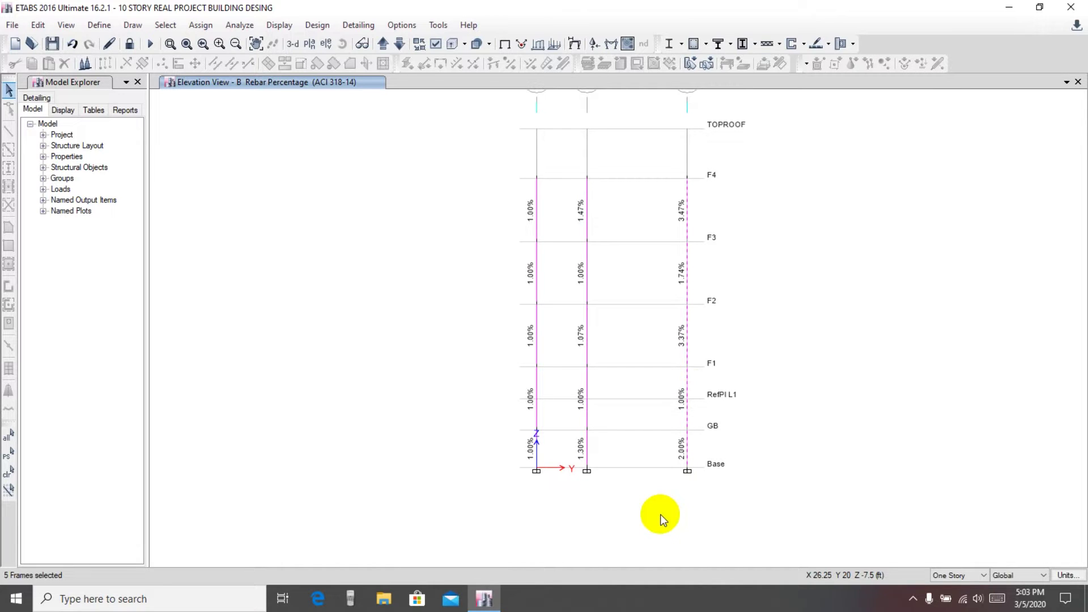
click(690, 207)
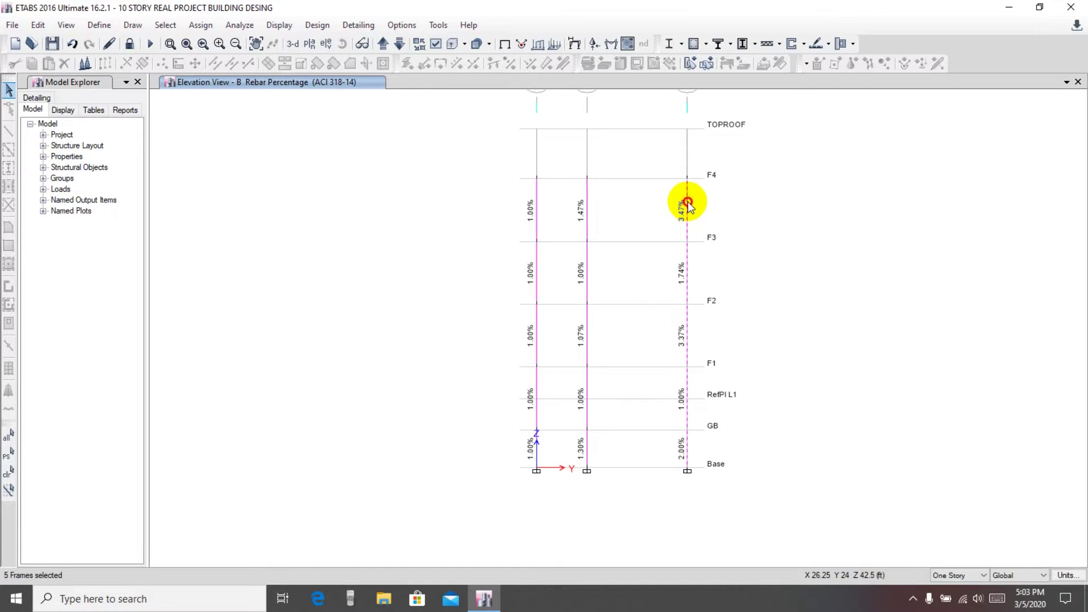
click(687, 283)
click(686, 338)
click(687, 417)
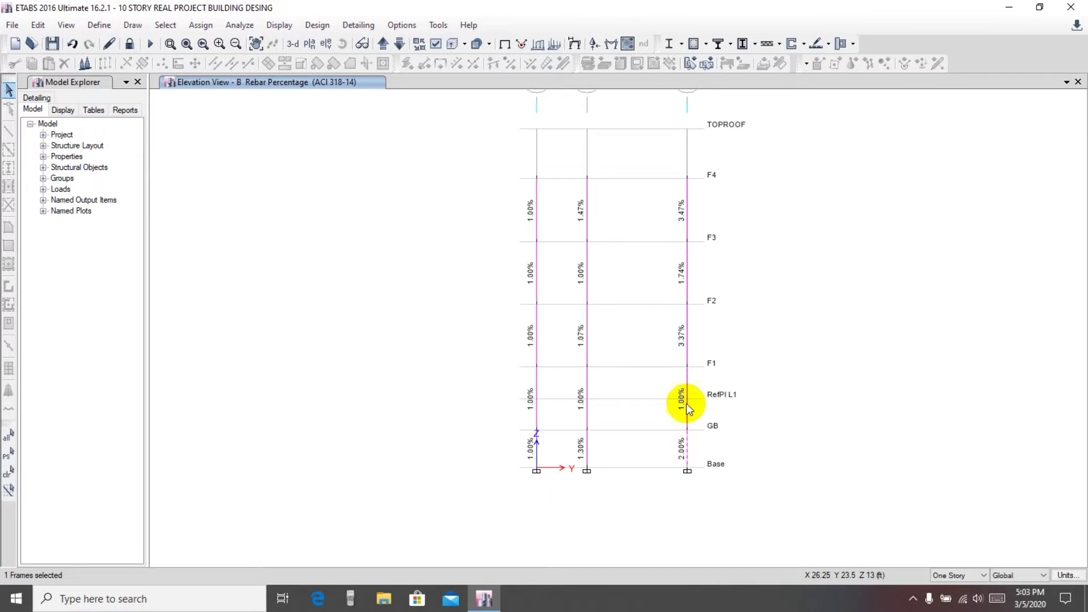
Step: Move to elevation C and check the column line at Y 24 ft, selecting its segments from base to top roof
click(383, 45)
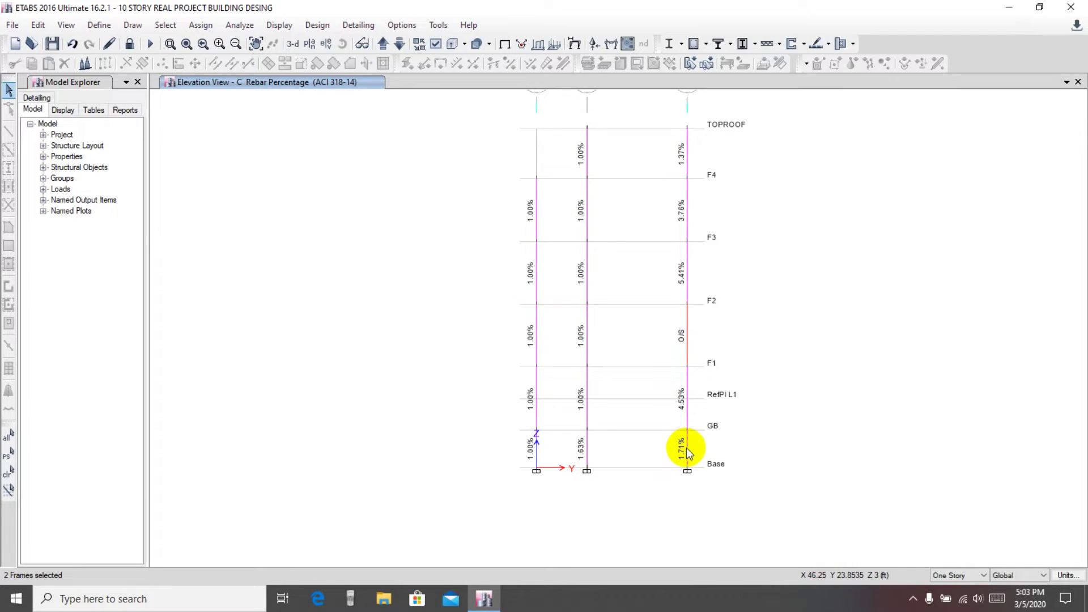
click(689, 332)
click(688, 217)
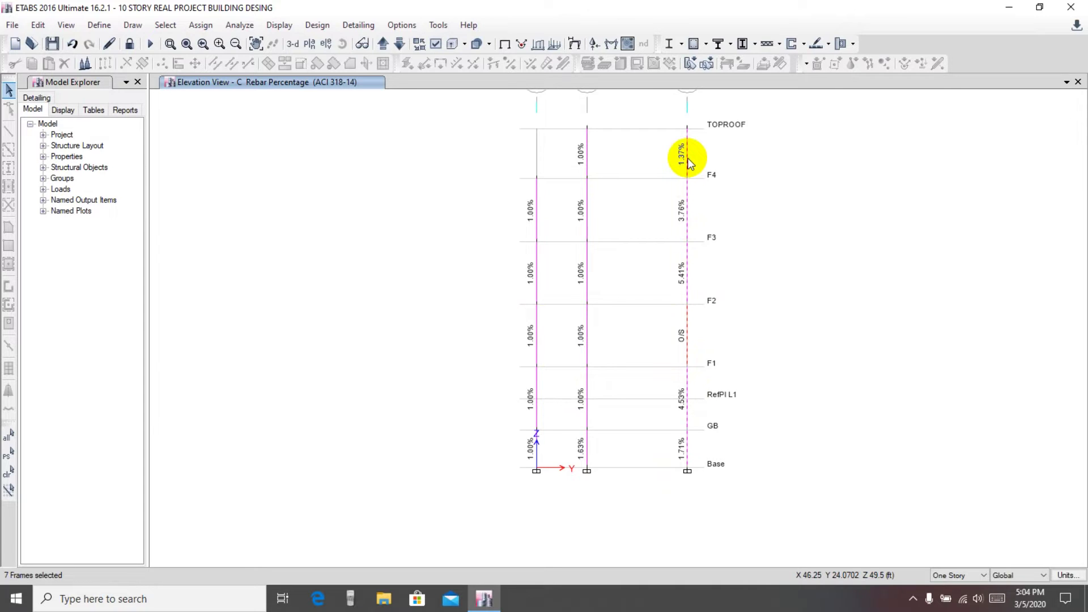
Step: Move to elevation D and check the lower column segments at Y 24 ft, selecting them from the base up to F2
click(381, 46)
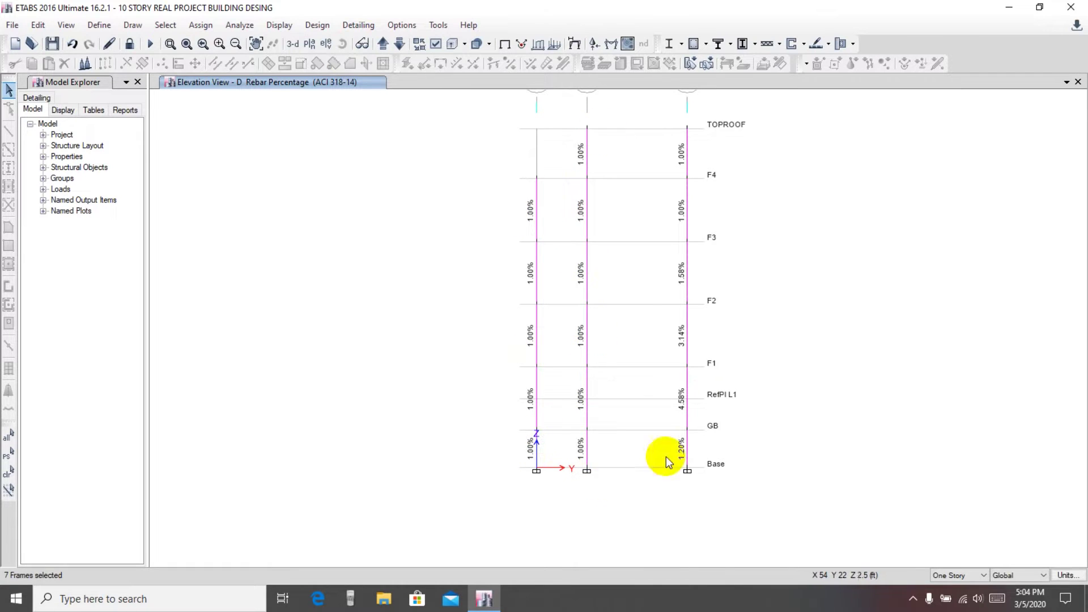
click(686, 402)
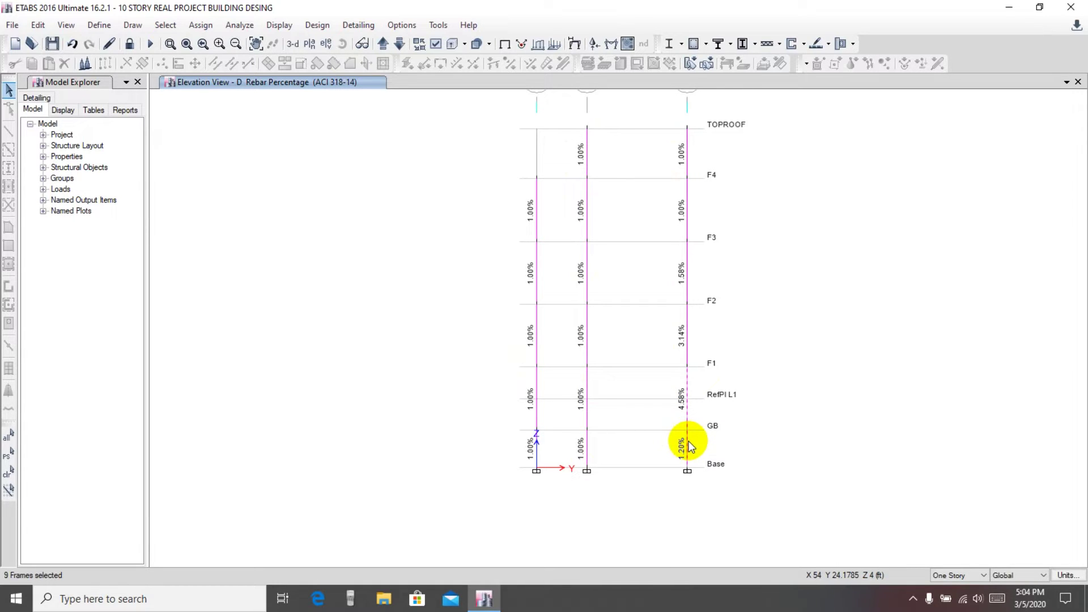
click(689, 442)
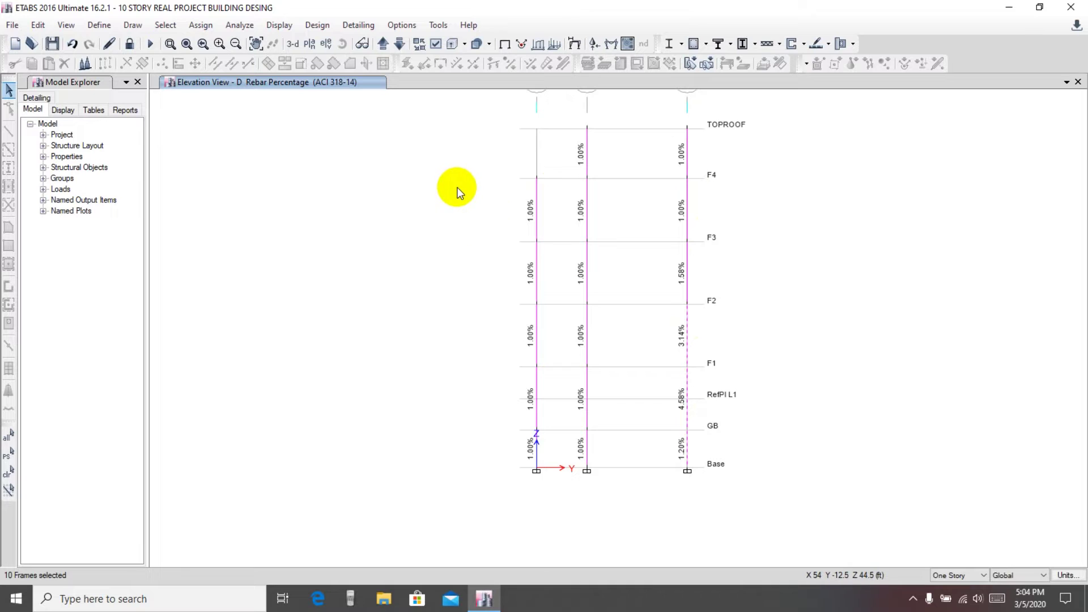
Step: Go through elevations 3 and 2 to examine the rebar percentages of their columns
click(383, 44)
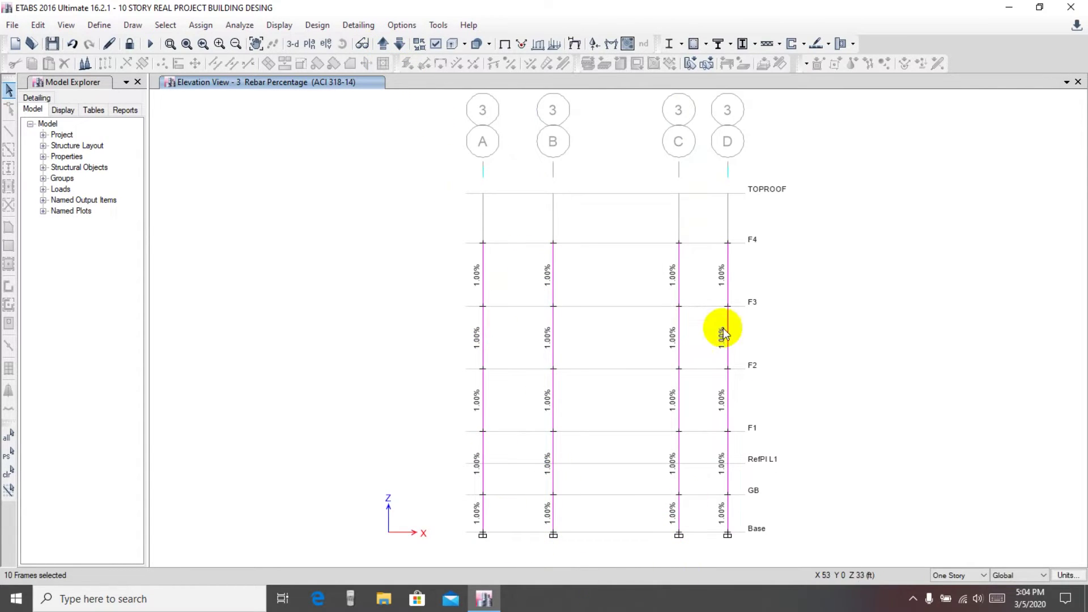
click(386, 45)
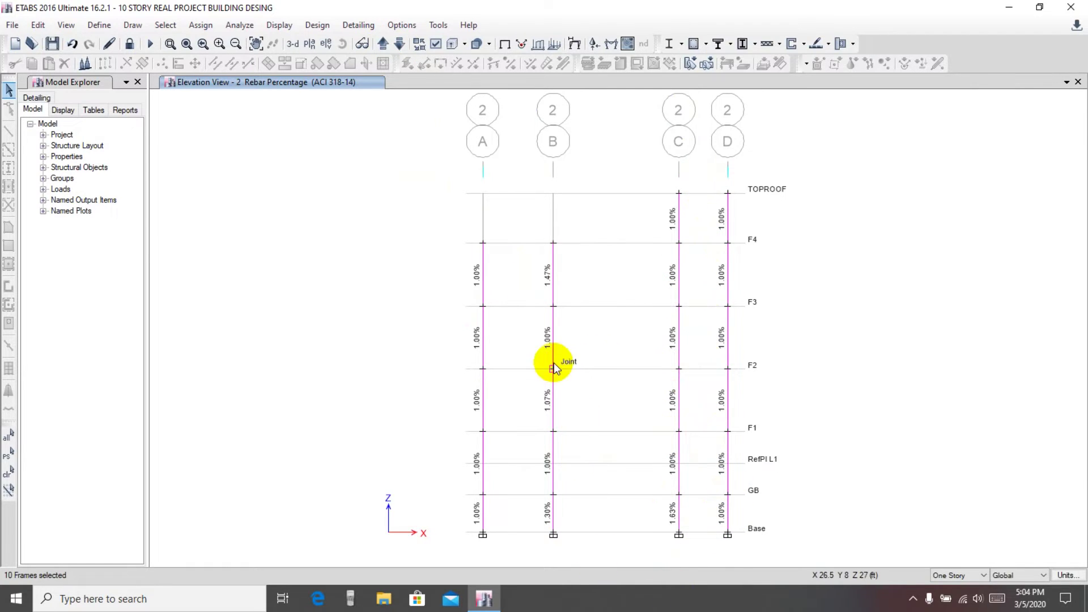
Step: Check the column rebar percentages on elevation 1, and unlock the model, accepting deletion of the analysis results
click(382, 46)
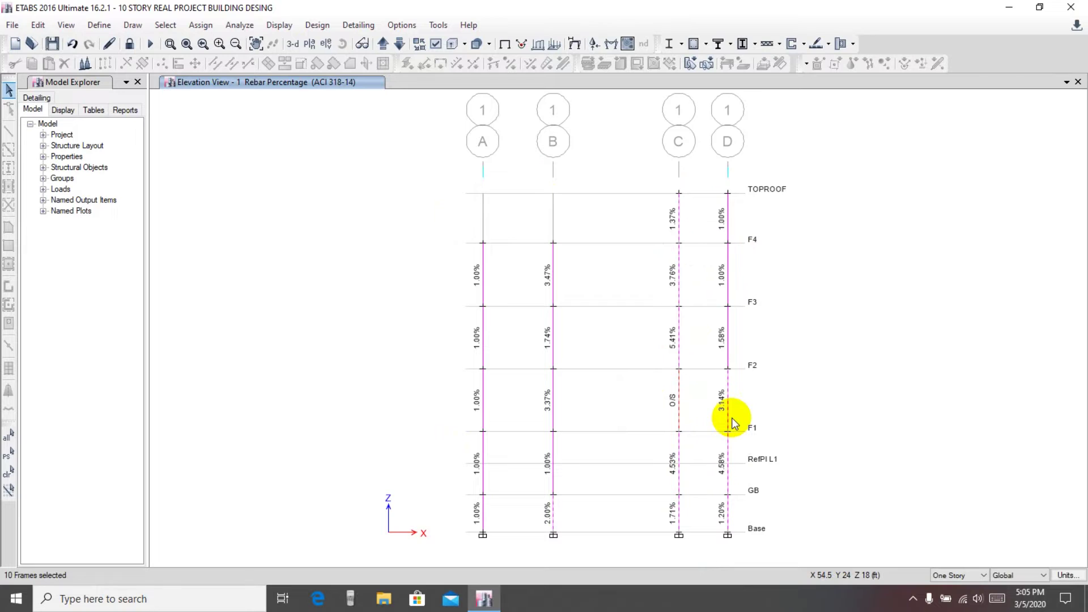
click(130, 44)
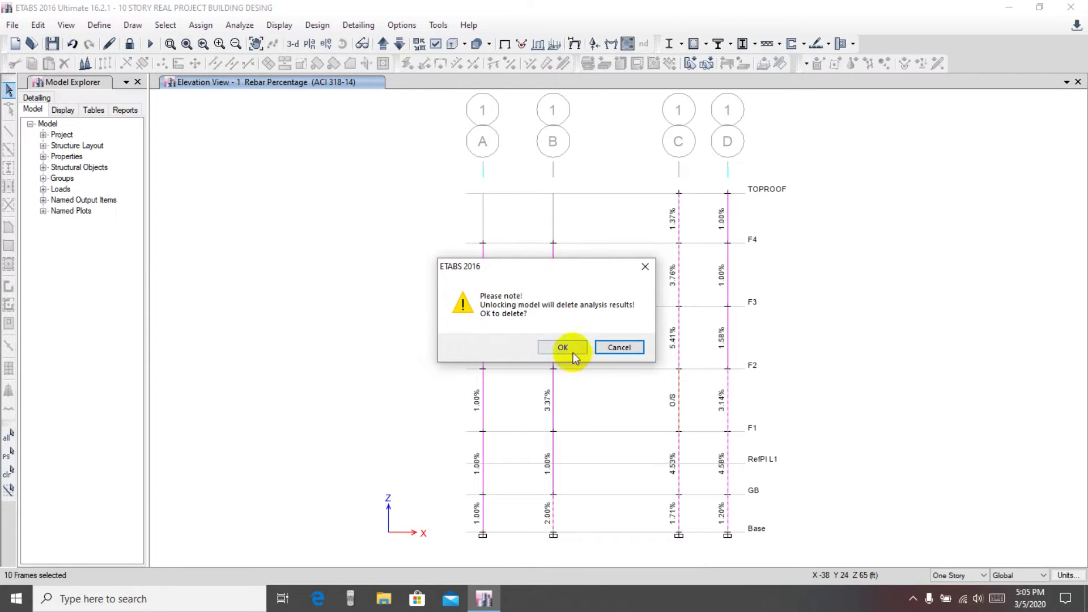
click(563, 347)
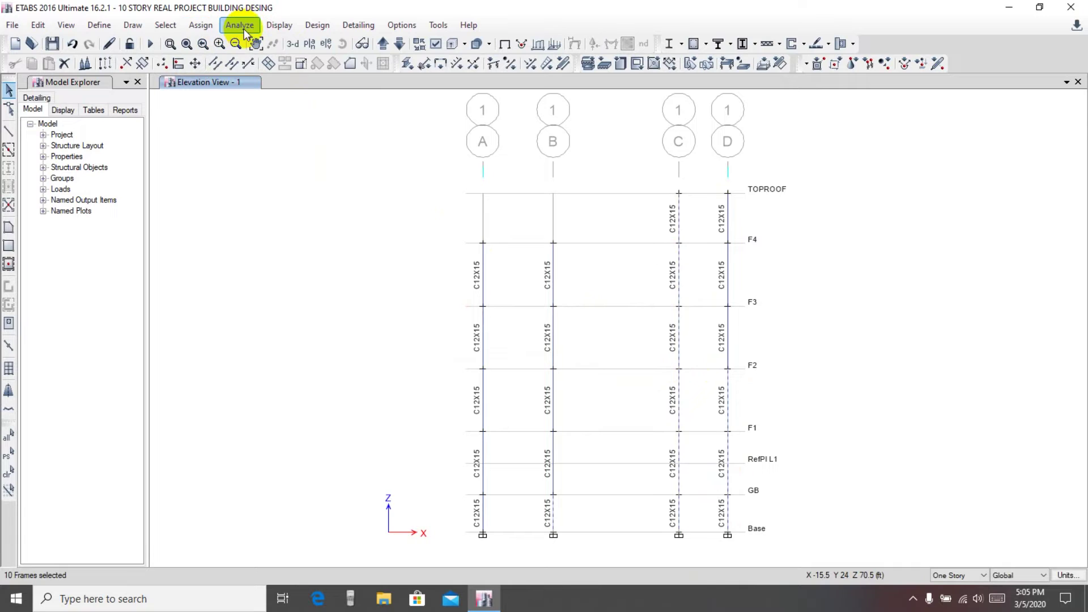
Step: Assign the frame section C12X18 to the selected column segments
click(203, 28)
mouse_move(238, 60)
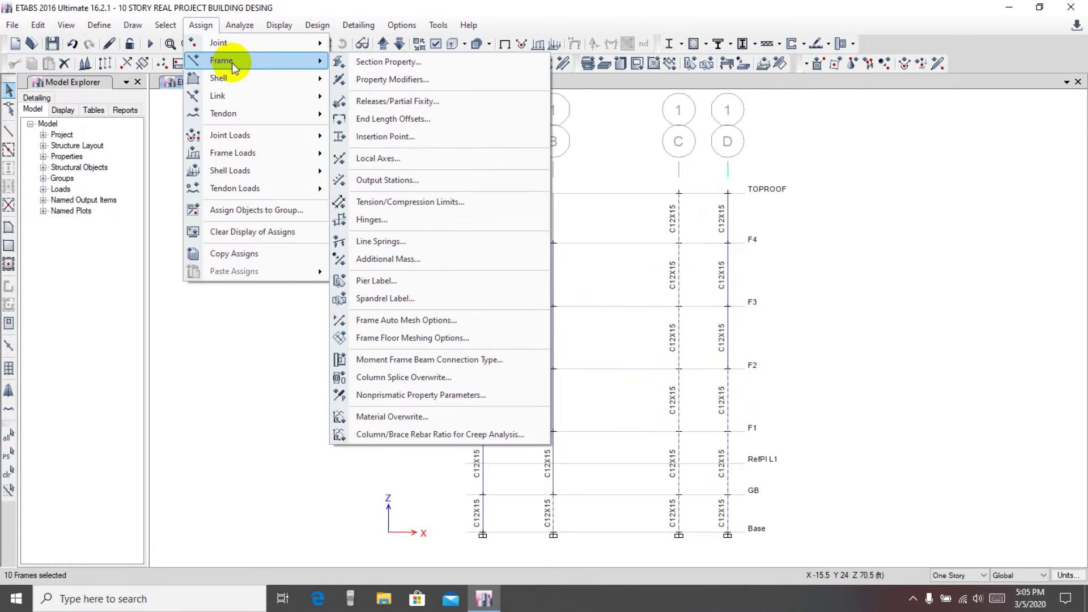
click(390, 62)
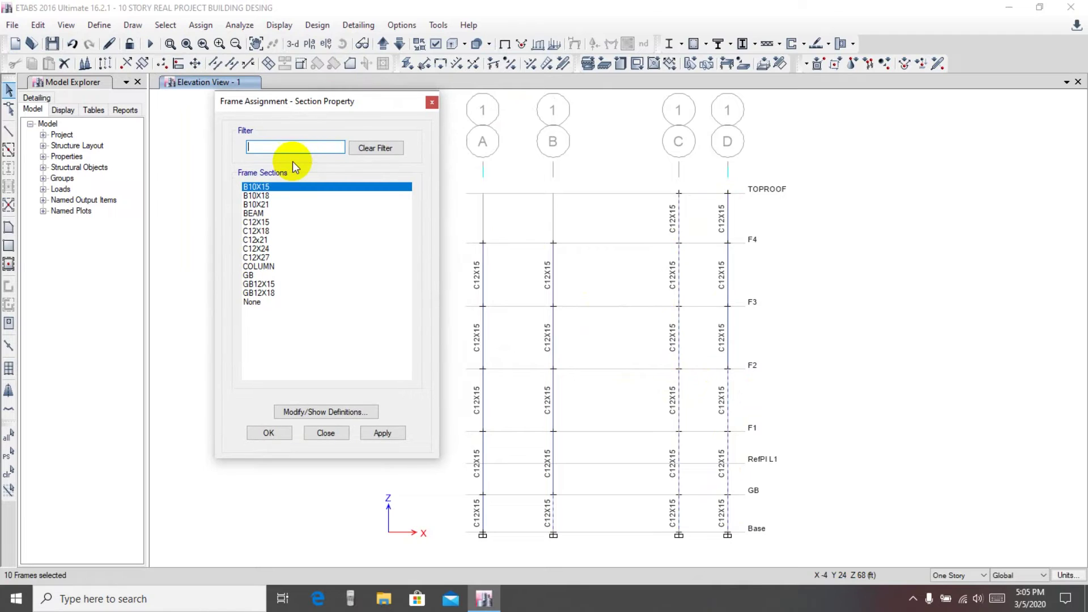
click(259, 231)
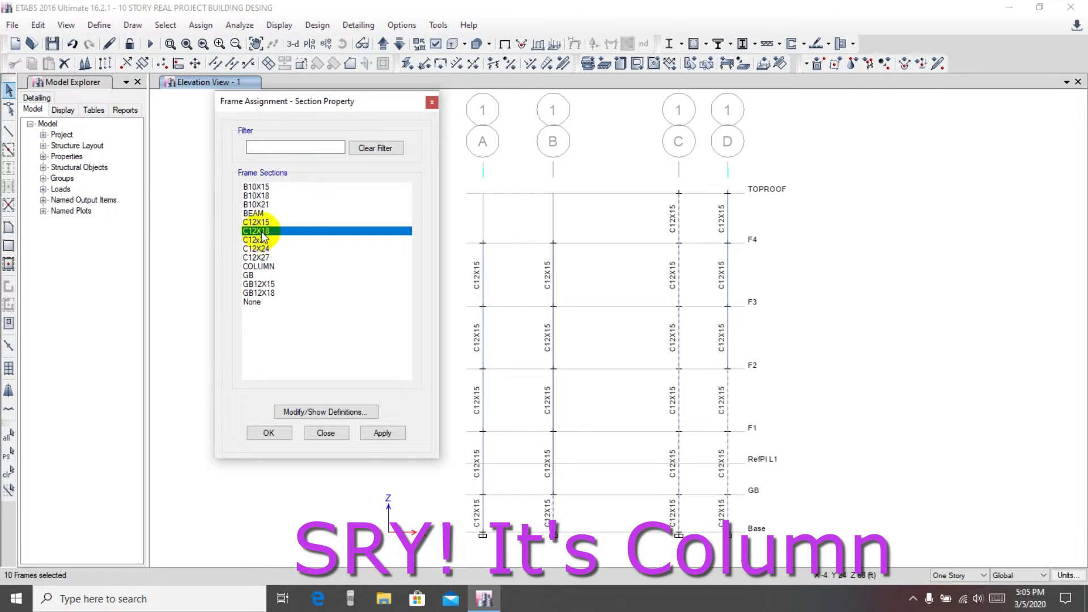
click(383, 433)
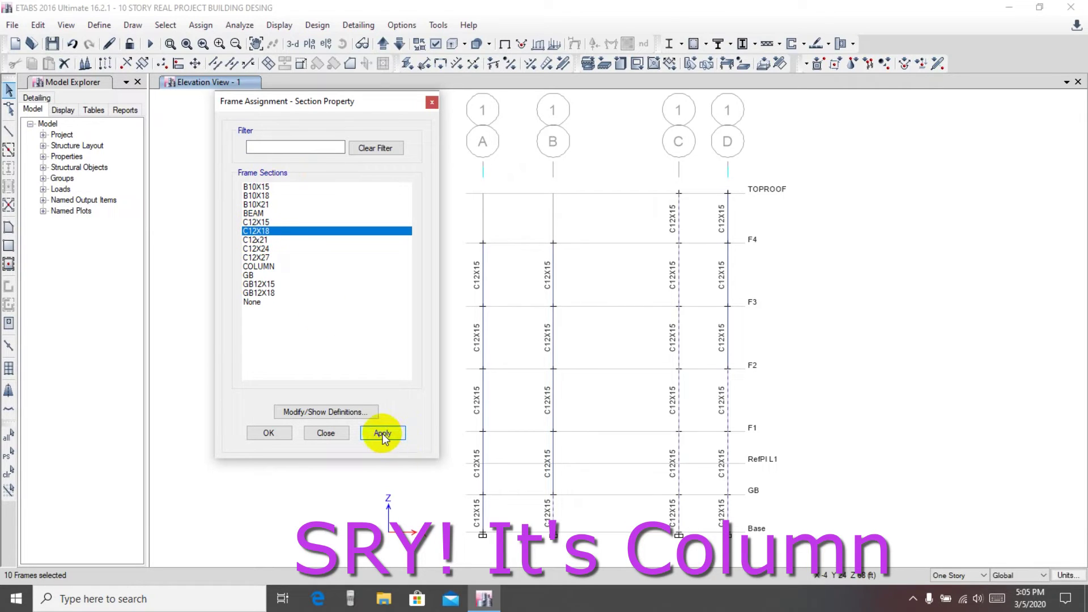
click(271, 434)
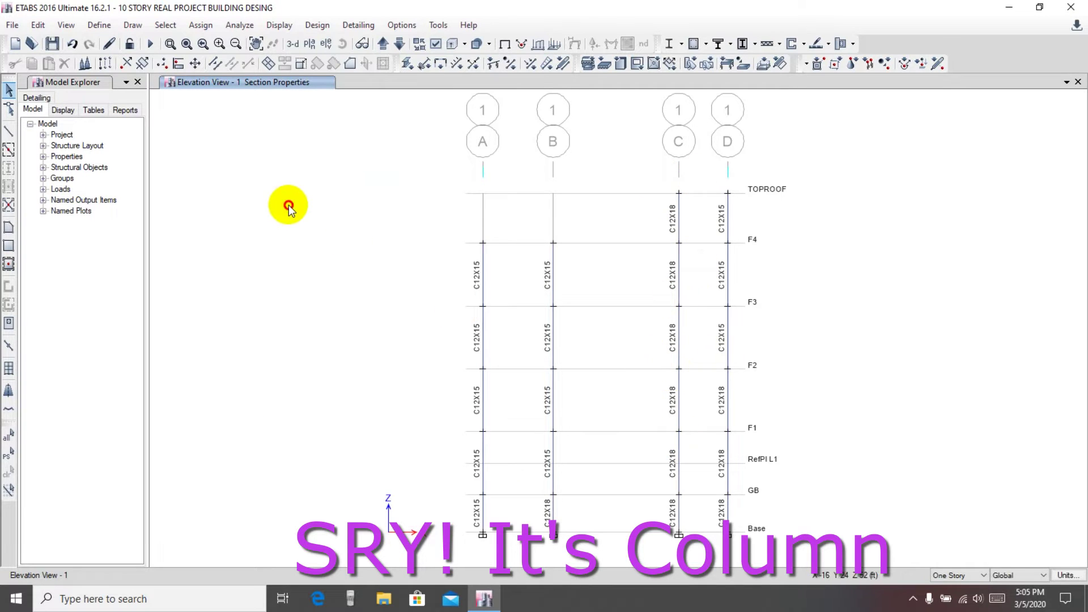
Step: Show the model in 3D, rerun the analysis past the diaphragm warning, and run the concrete frame design
click(293, 44)
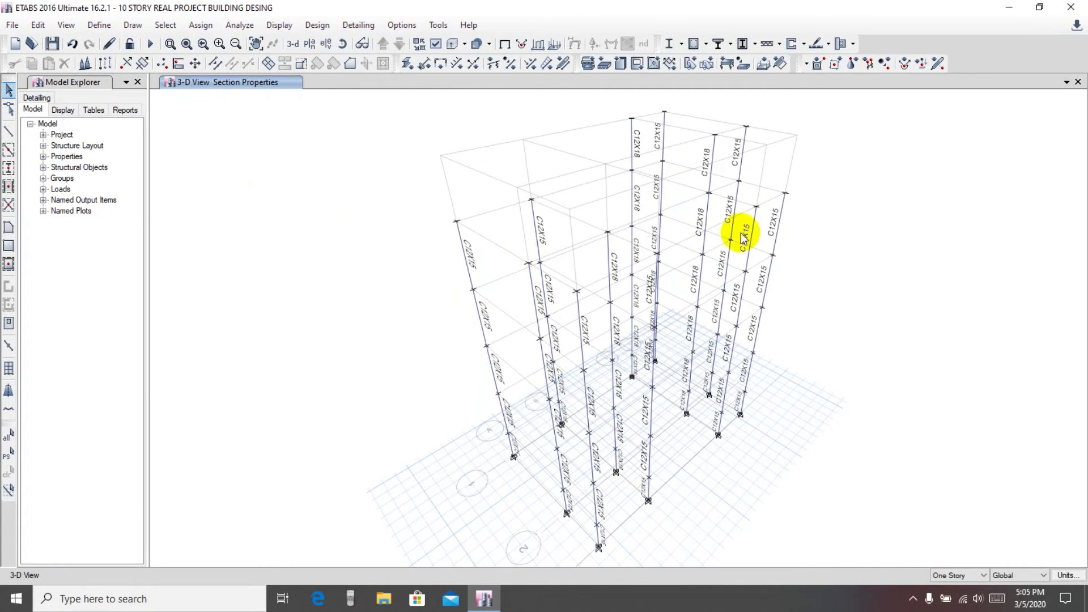
click(150, 45)
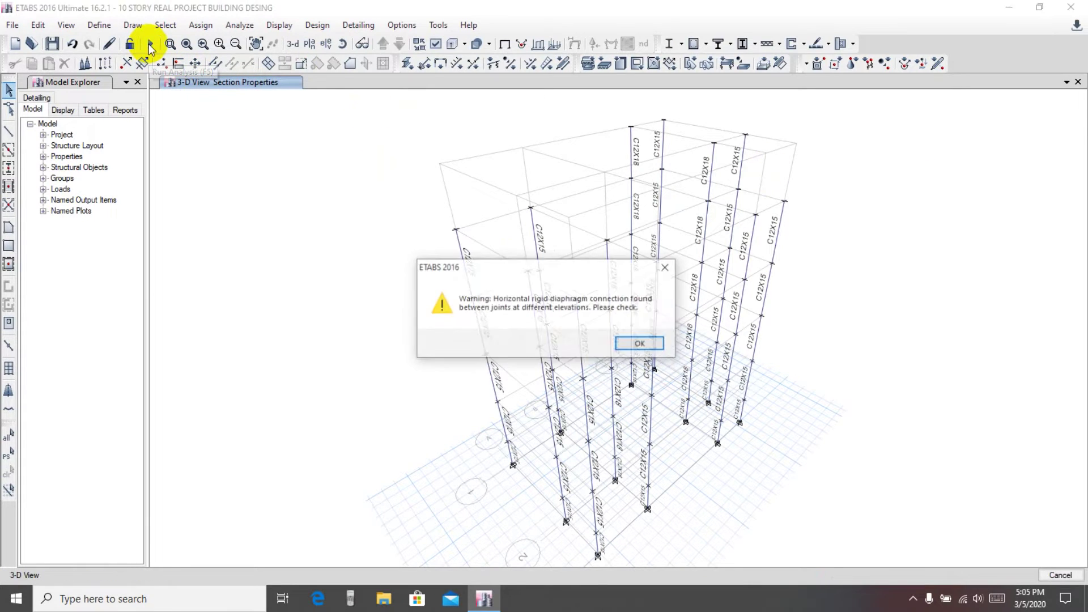
click(639, 343)
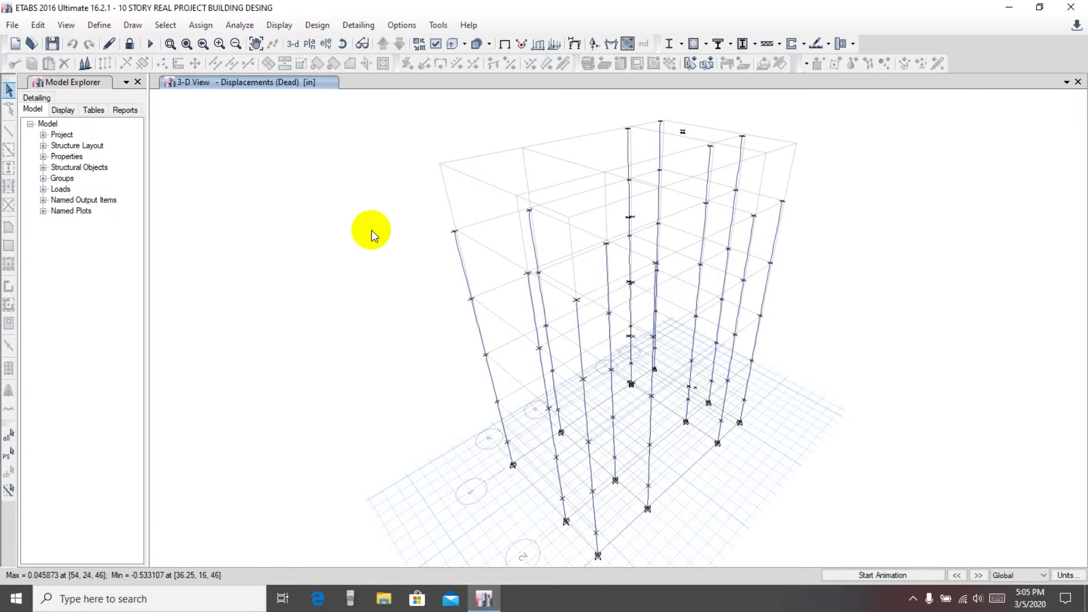
click(695, 45)
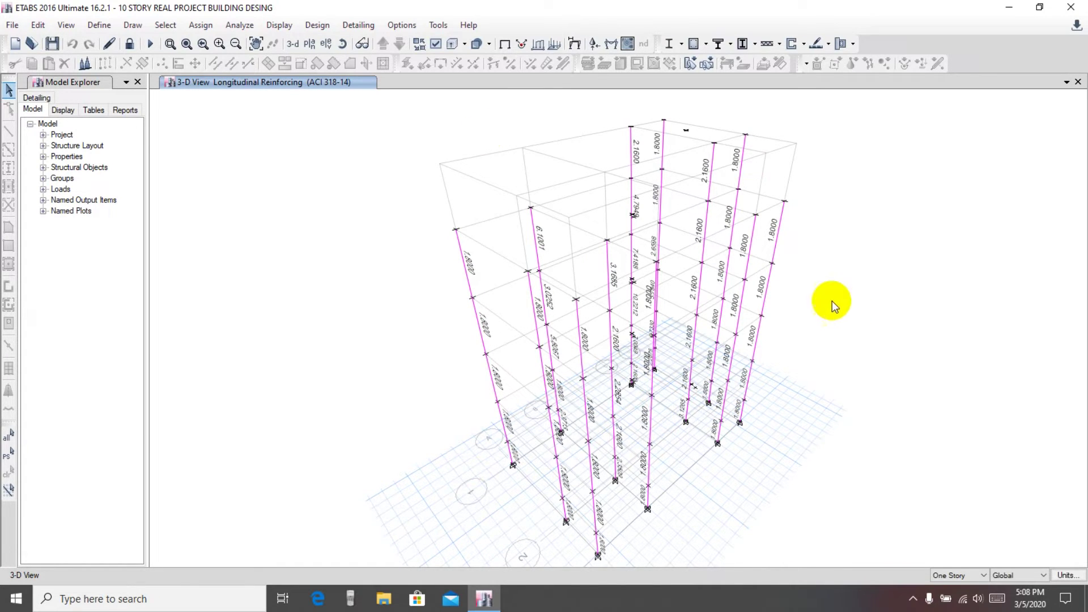
Step: Display elevation A with its column reinforcing results
click(326, 44)
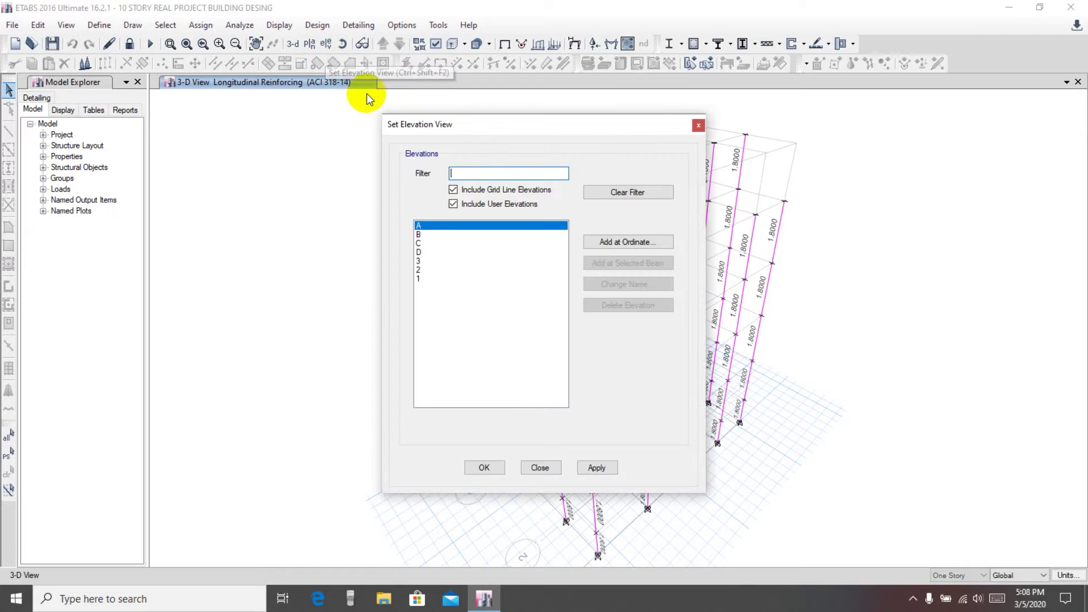
drag(476, 127, 427, 127)
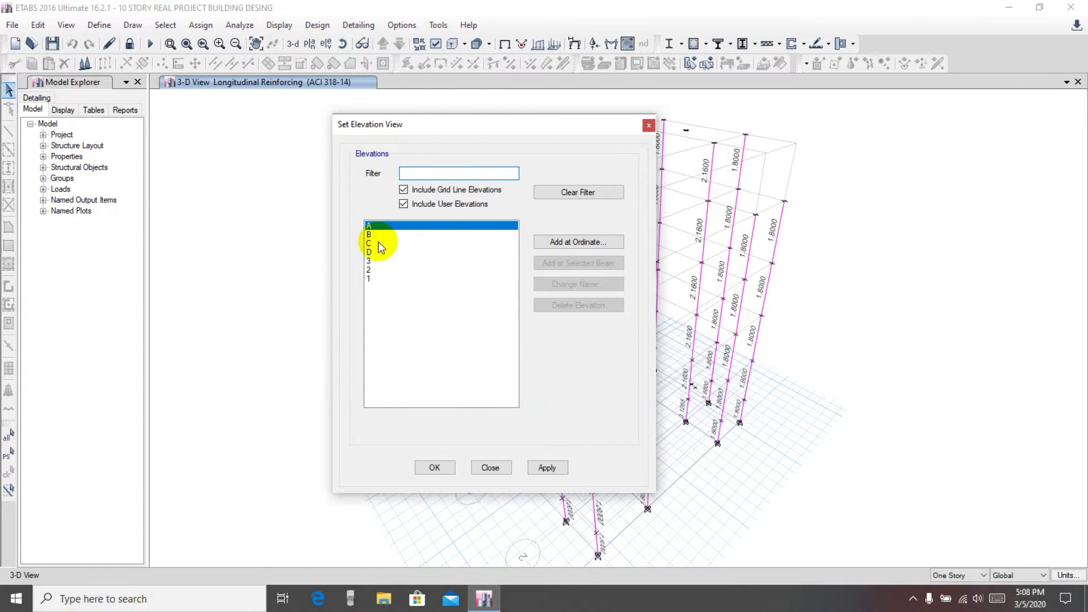
click(547, 468)
click(434, 469)
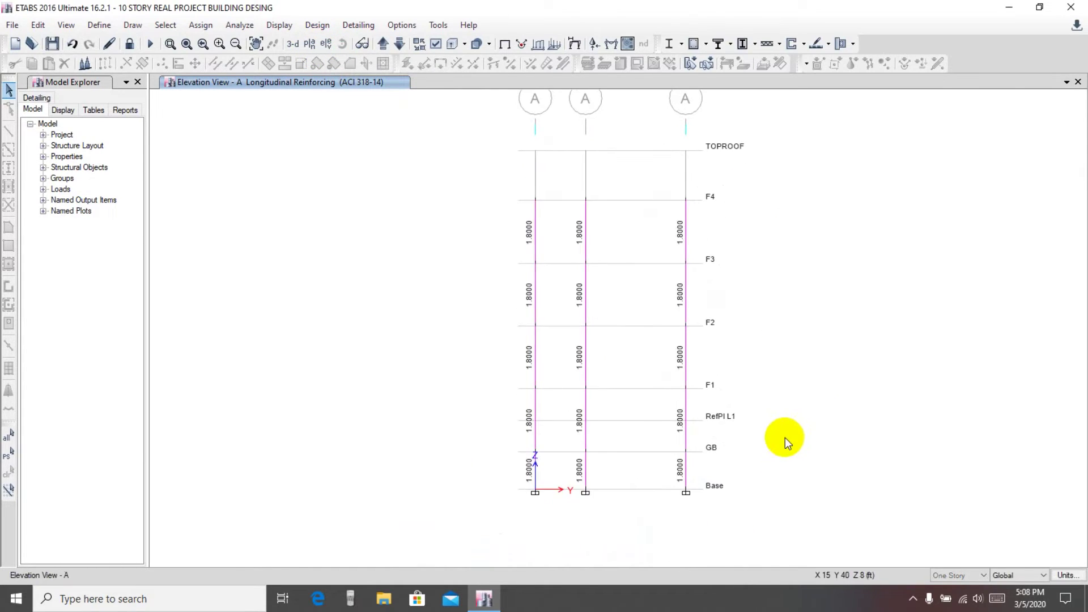
middle_drag(792, 298, 789, 301)
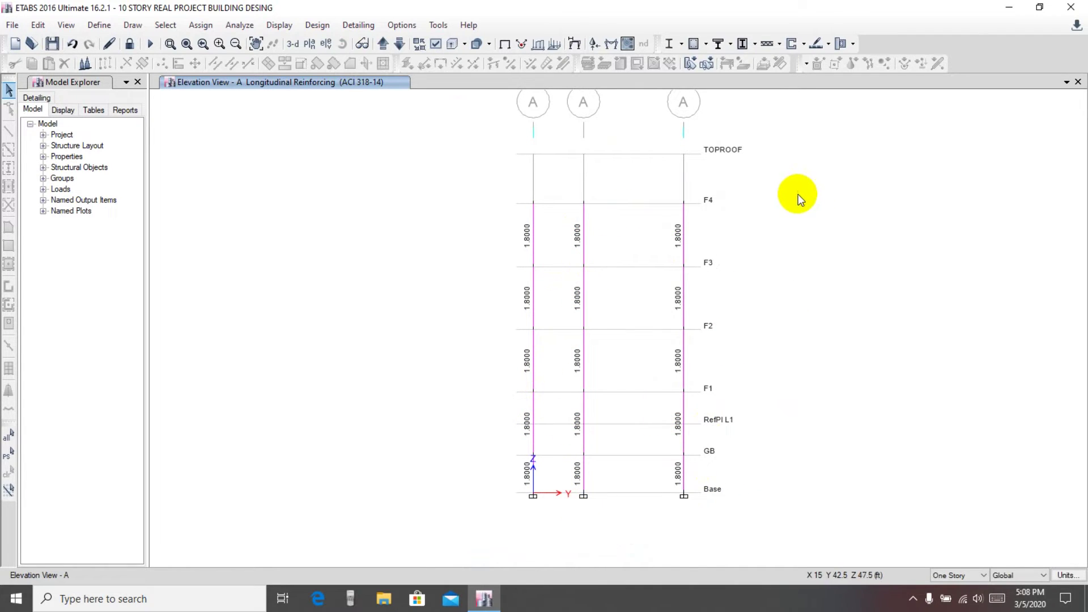
Step: Display the concrete frame design output as Rebar Percentage on elevation A
click(705, 45)
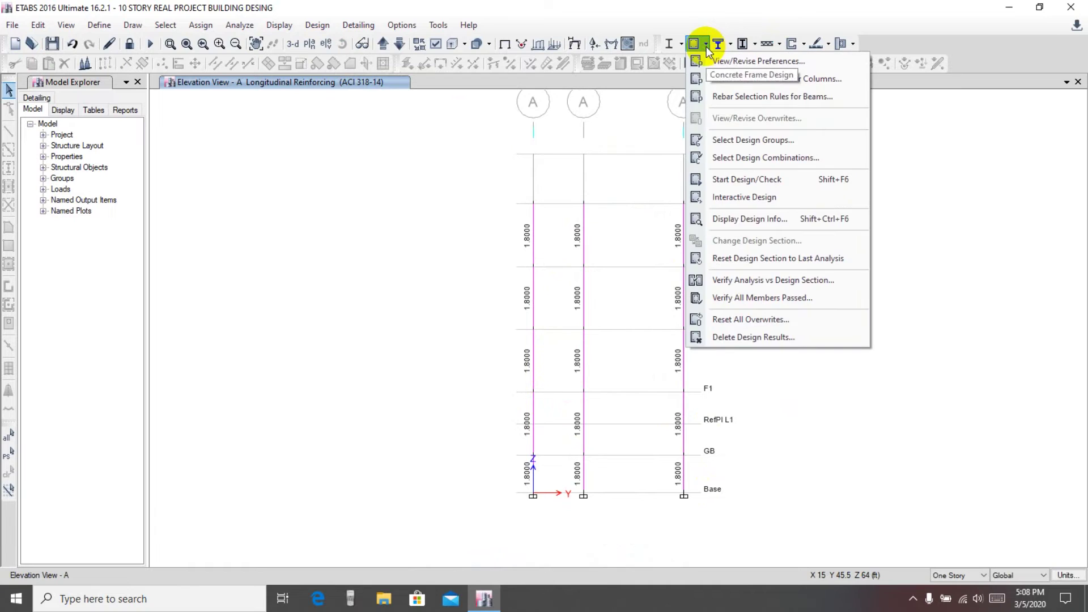
click(745, 221)
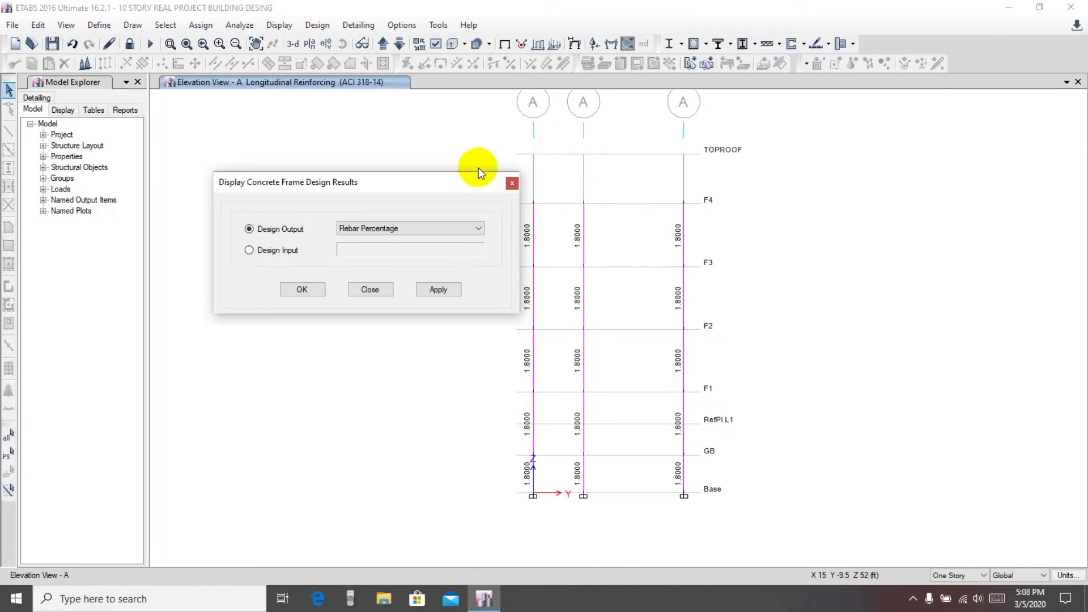
click(371, 229)
click(371, 236)
click(437, 290)
click(303, 290)
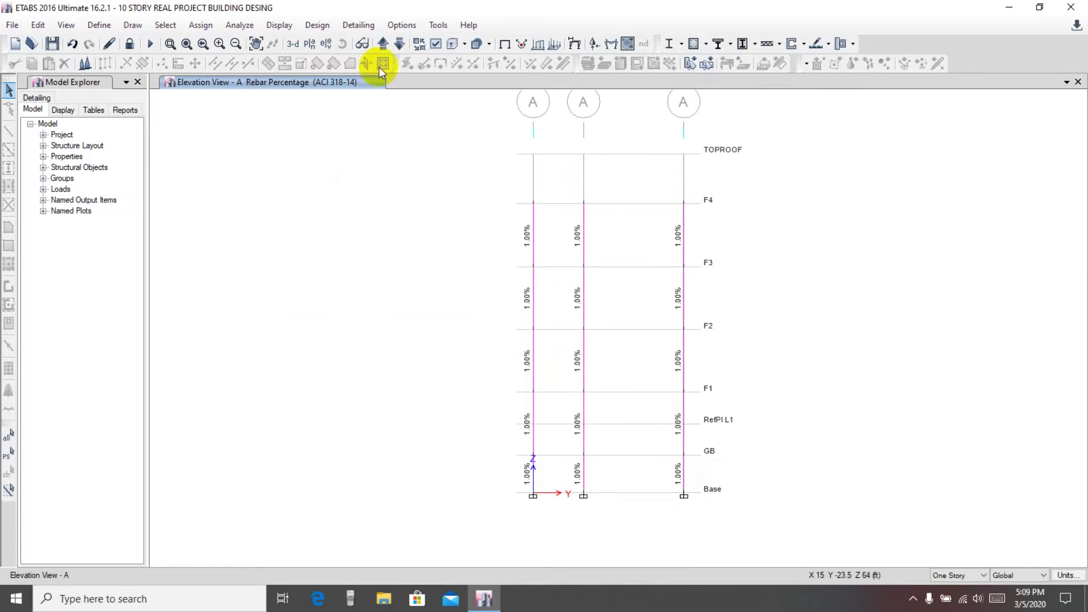
Step: Check elevations B and C, and on elevation C select the Y 24 ft column segments from base to F2
click(384, 43)
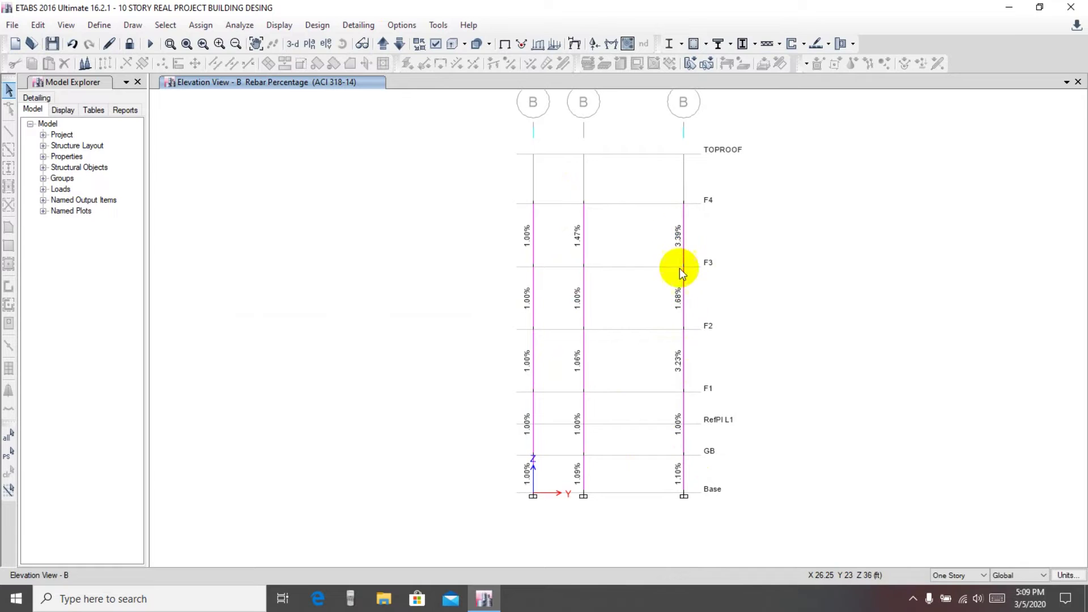
click(383, 44)
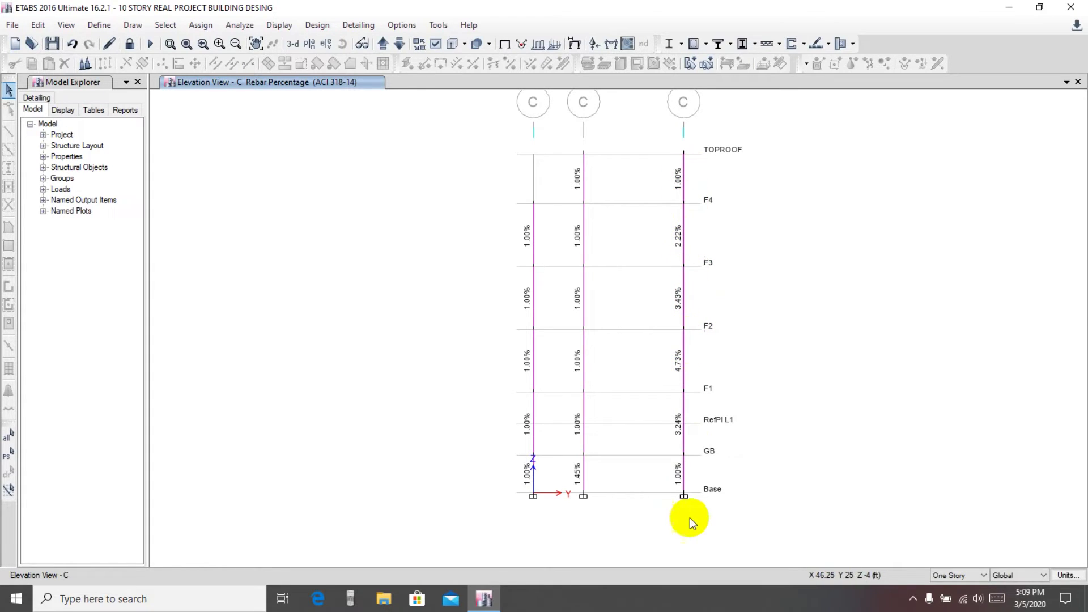
click(684, 465)
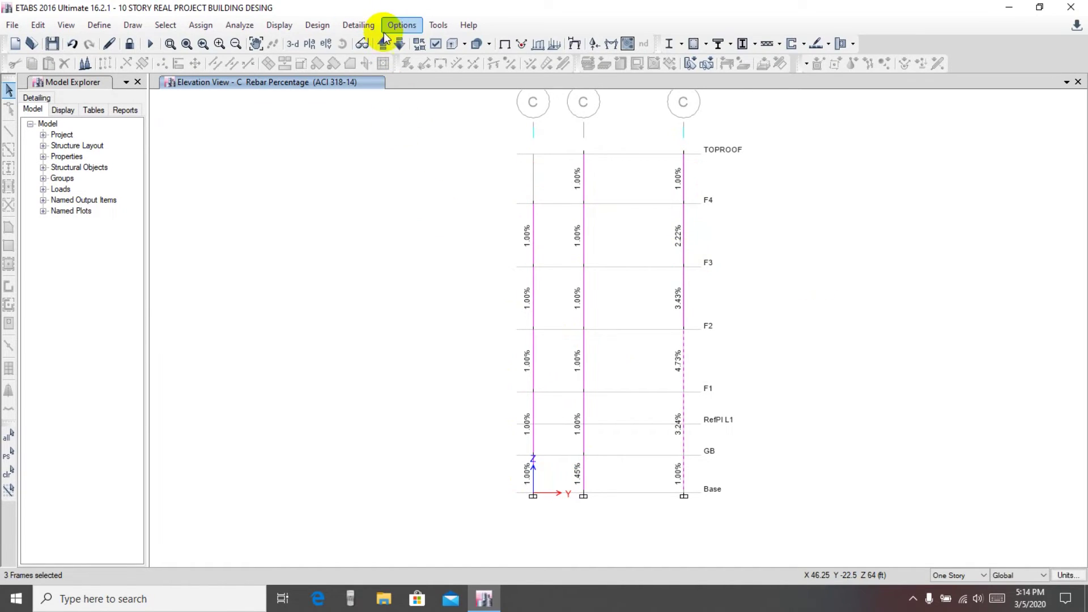
Step: Go through elevations D, 3, 2 and 1 to examine the rebar percentages of their columns
click(385, 44)
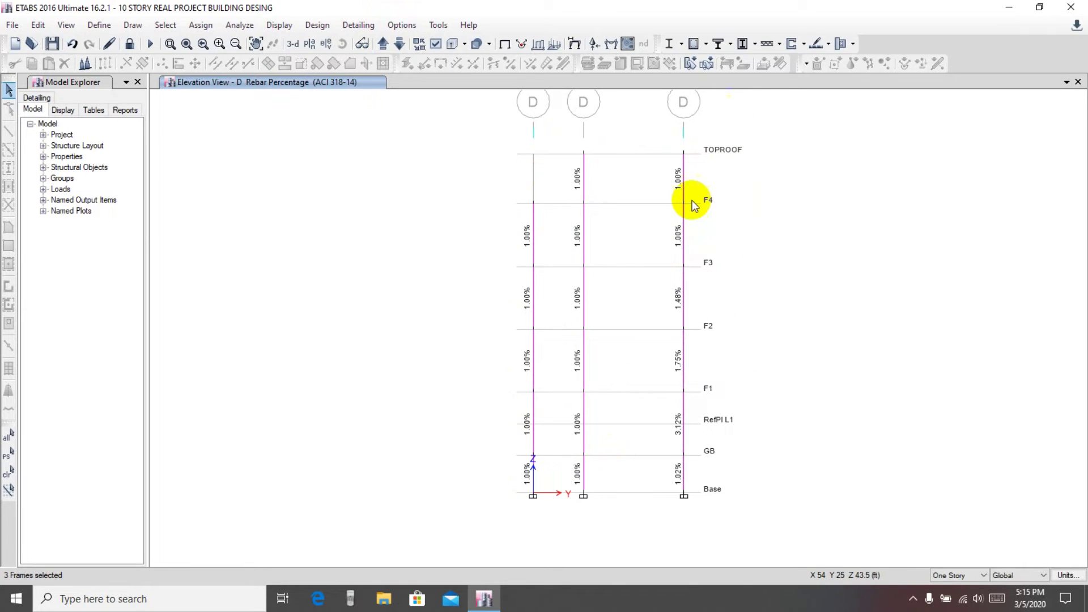
click(384, 47)
click(384, 47)
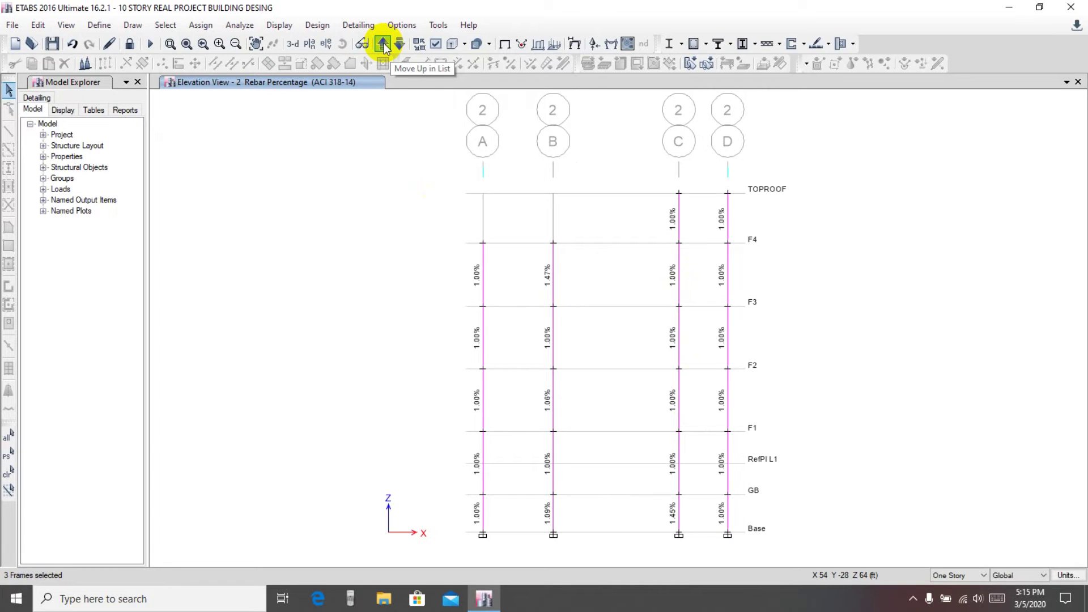
click(384, 47)
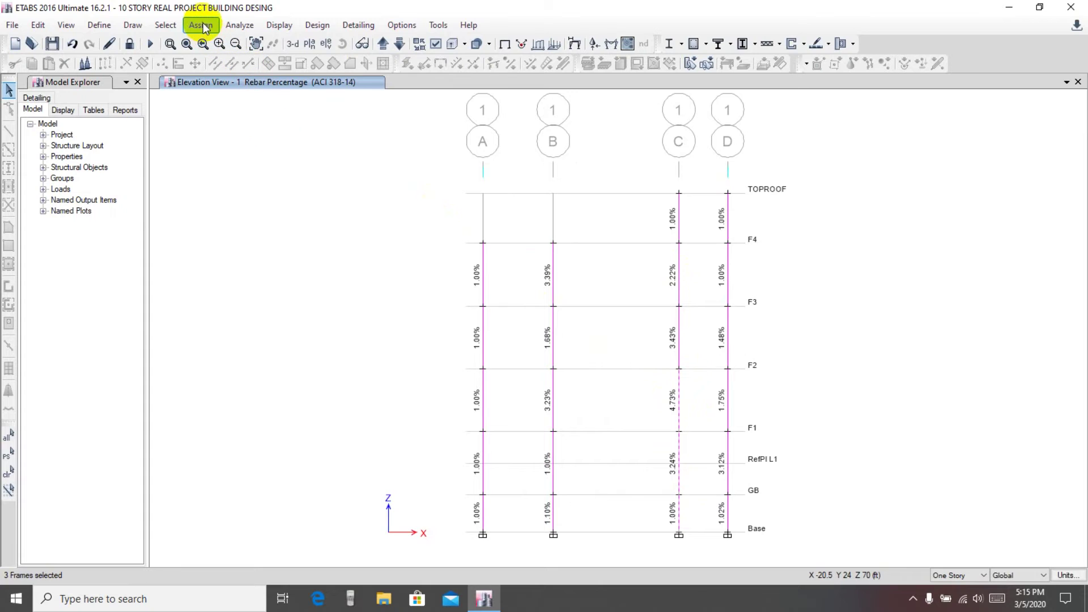
Step: Unlock the model and assign the frame section C12x21 to the selected column segments at grid 1-C, from base to F2
click(130, 45)
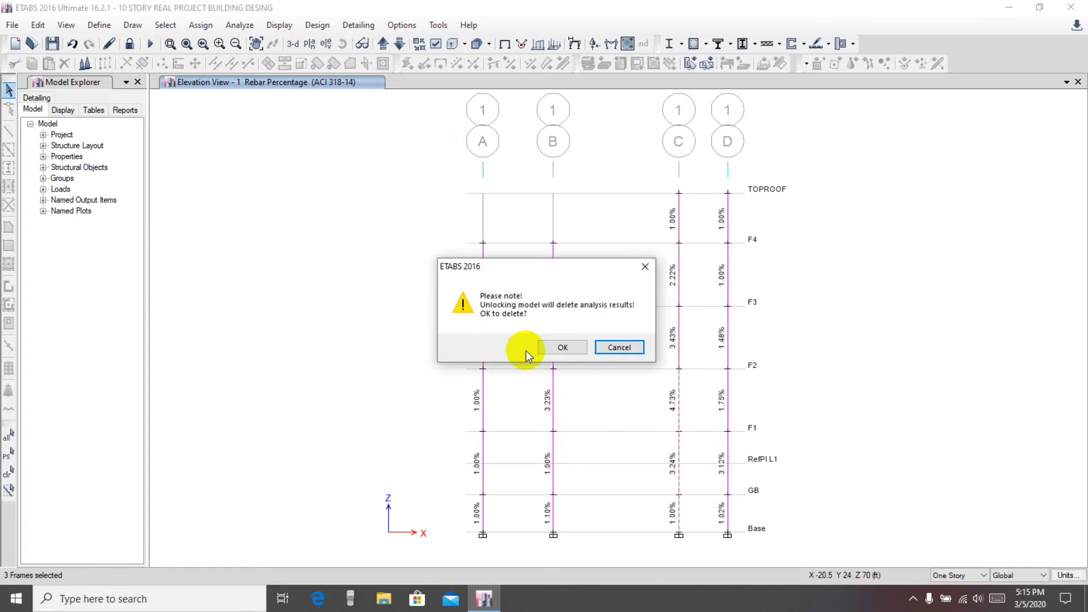
click(558, 348)
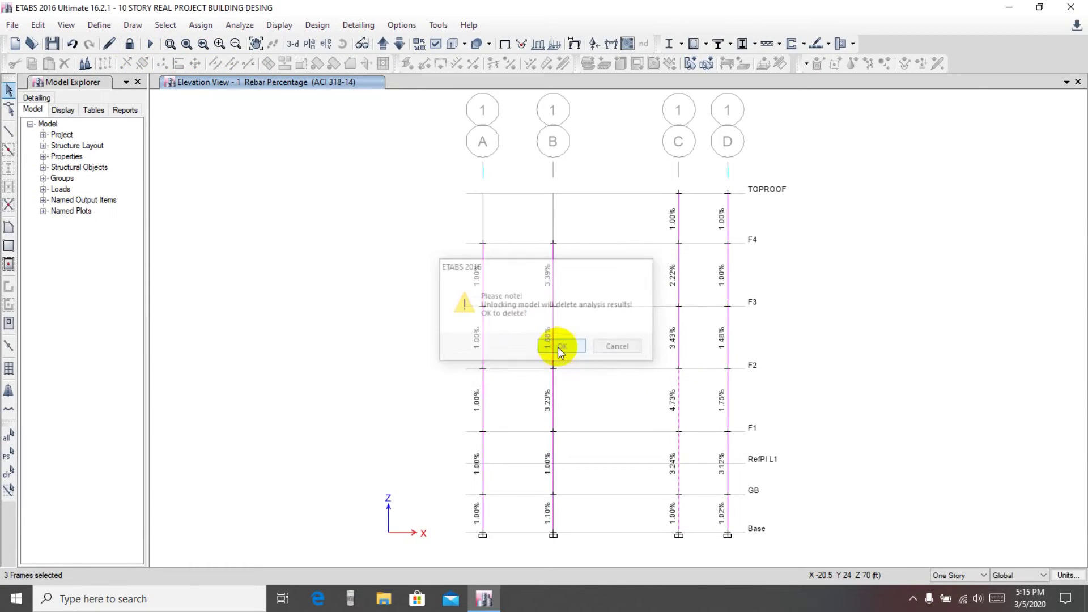
click(199, 26)
mouse_move(250, 60)
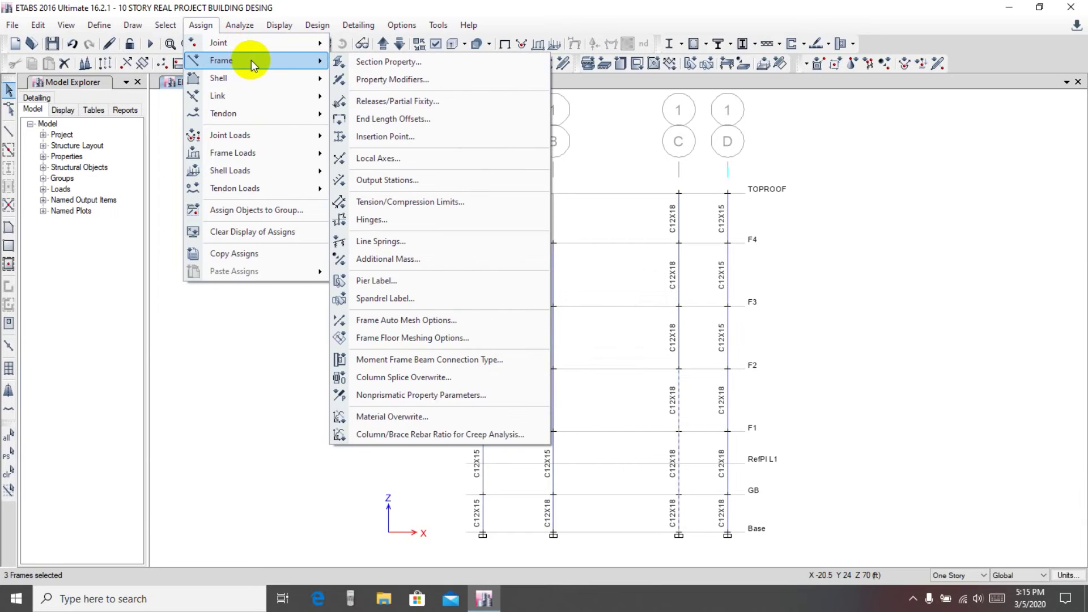
click(377, 62)
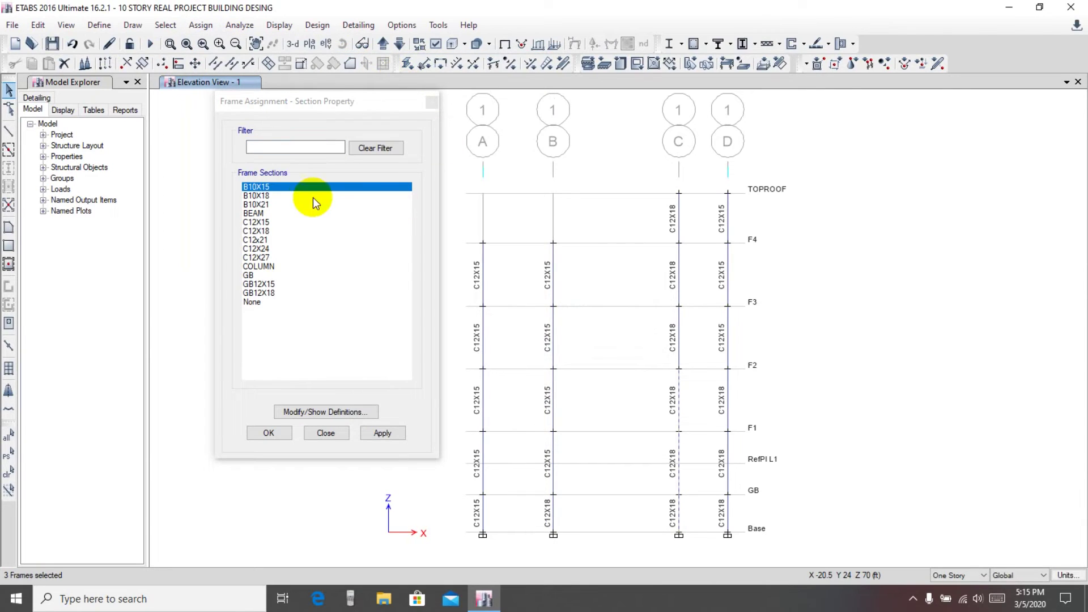
click(261, 240)
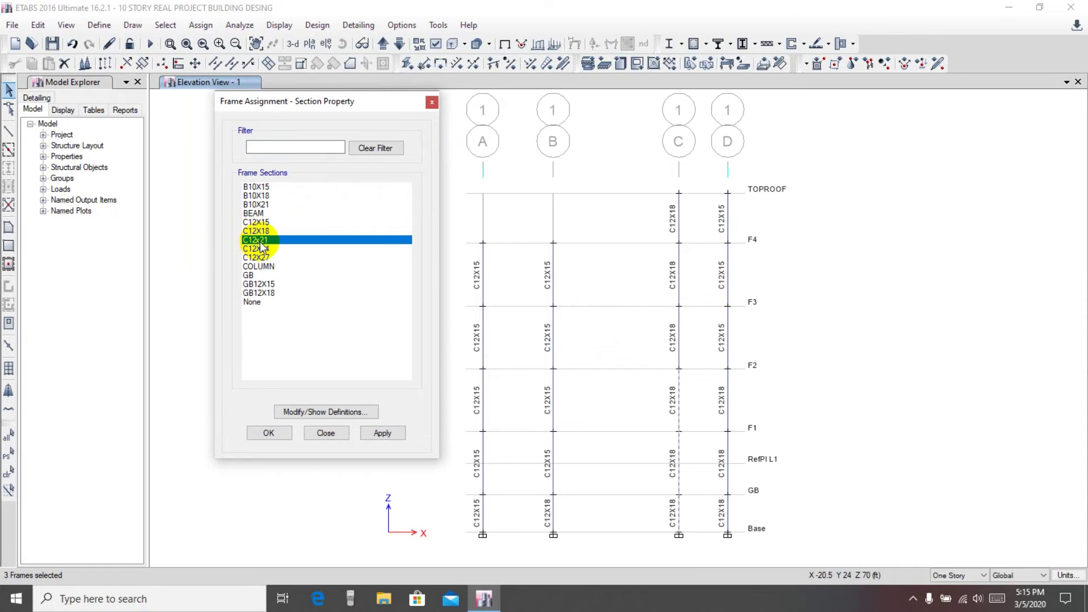
click(383, 437)
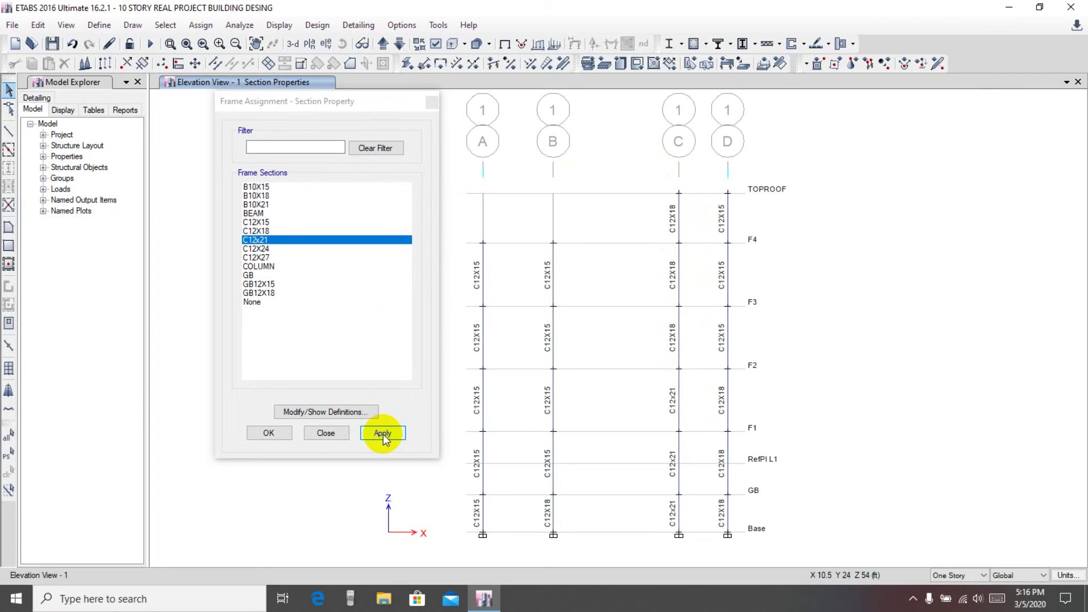
click(267, 433)
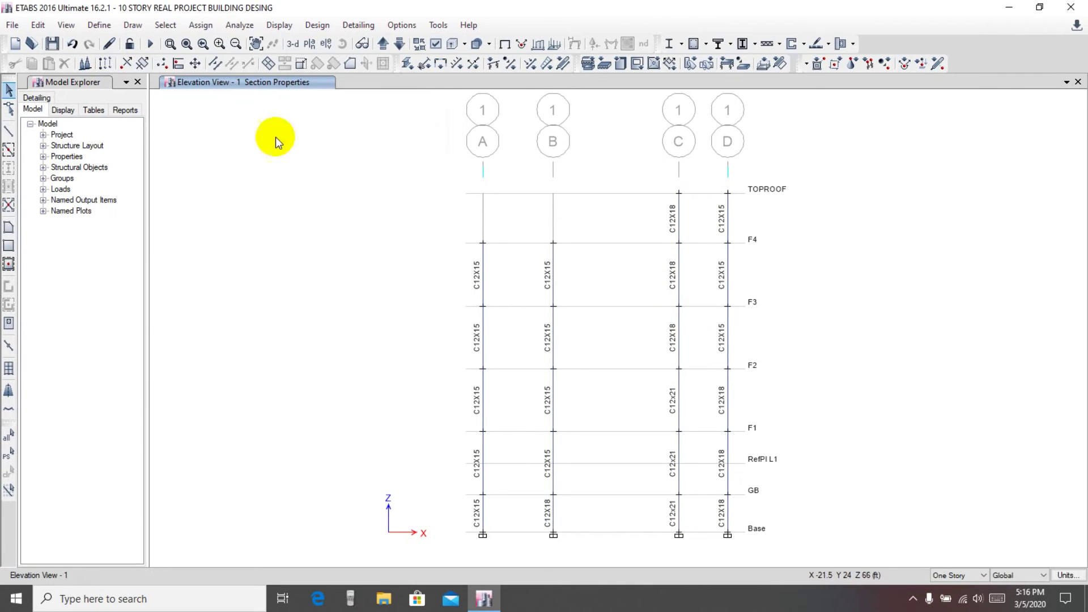
Step: Rerun the analysis with the enlarged columns and show the displaced model in the 3D view
click(149, 44)
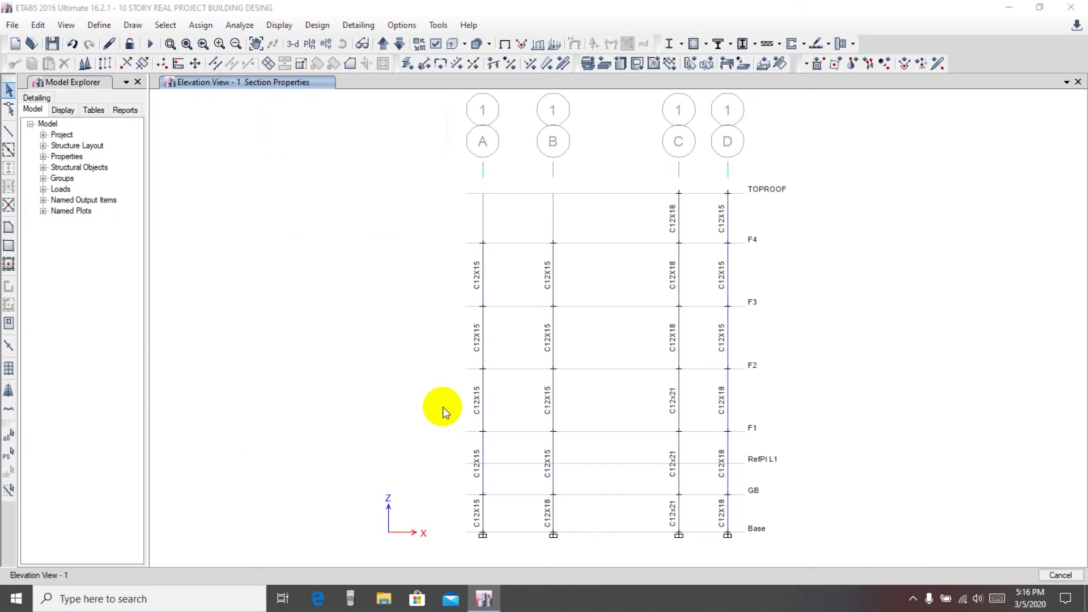
click(640, 341)
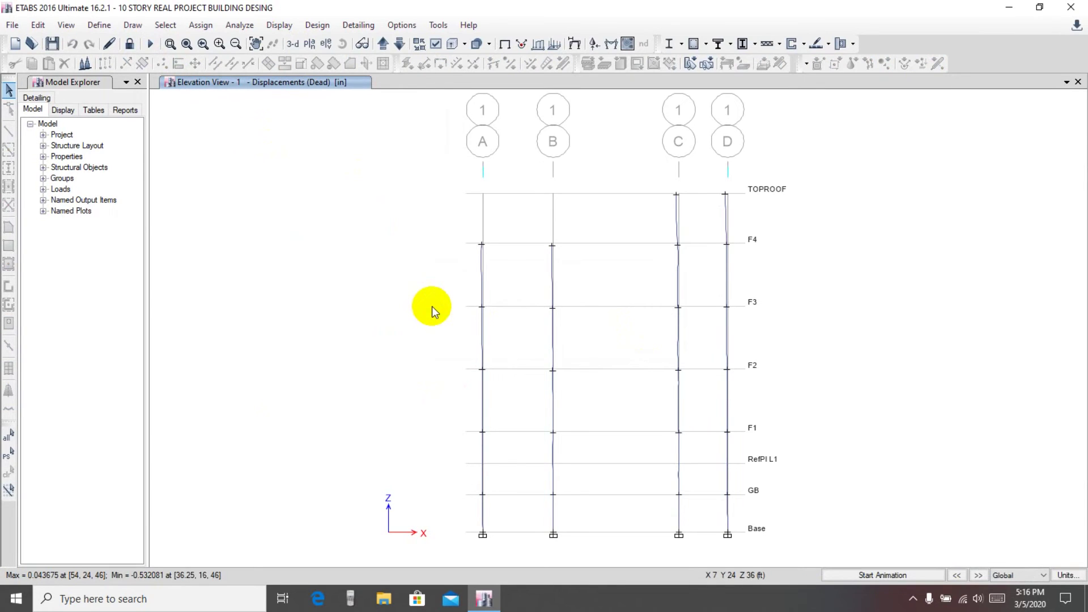
click(293, 44)
middle_drag(839, 348, 848, 368)
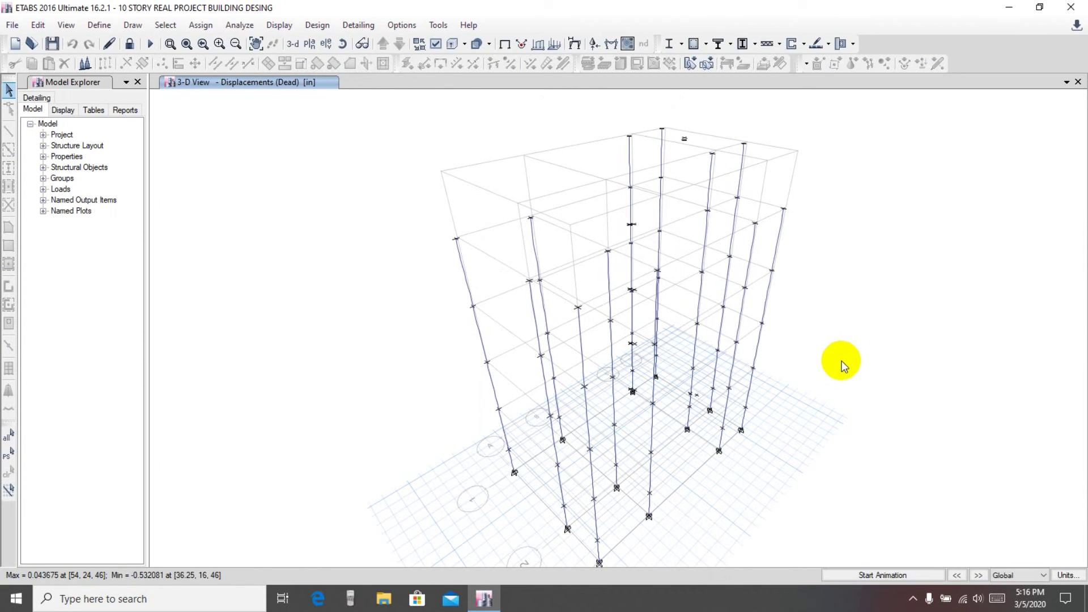
Step: Run the concrete frame design and check the columns' longitudinal reinforcing on elevations A and B
click(694, 46)
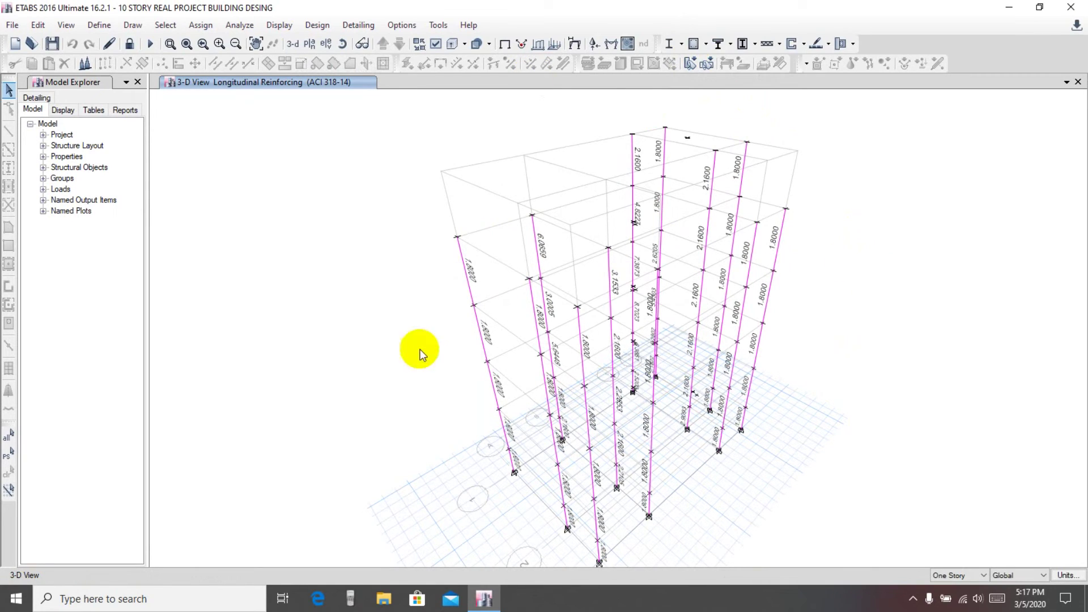
click(321, 49)
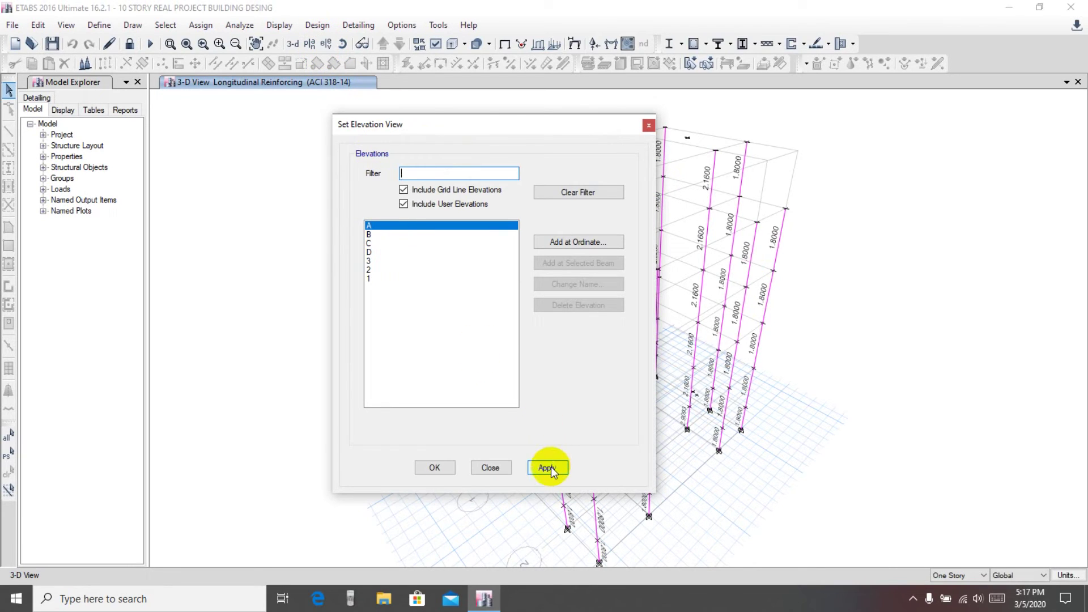
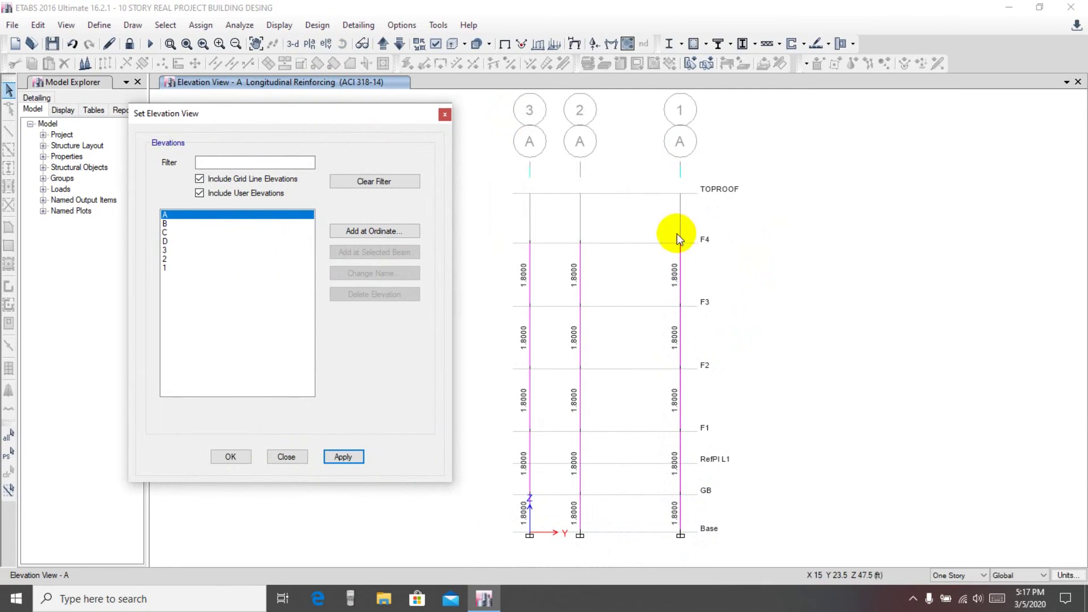
click(165, 224)
click(344, 457)
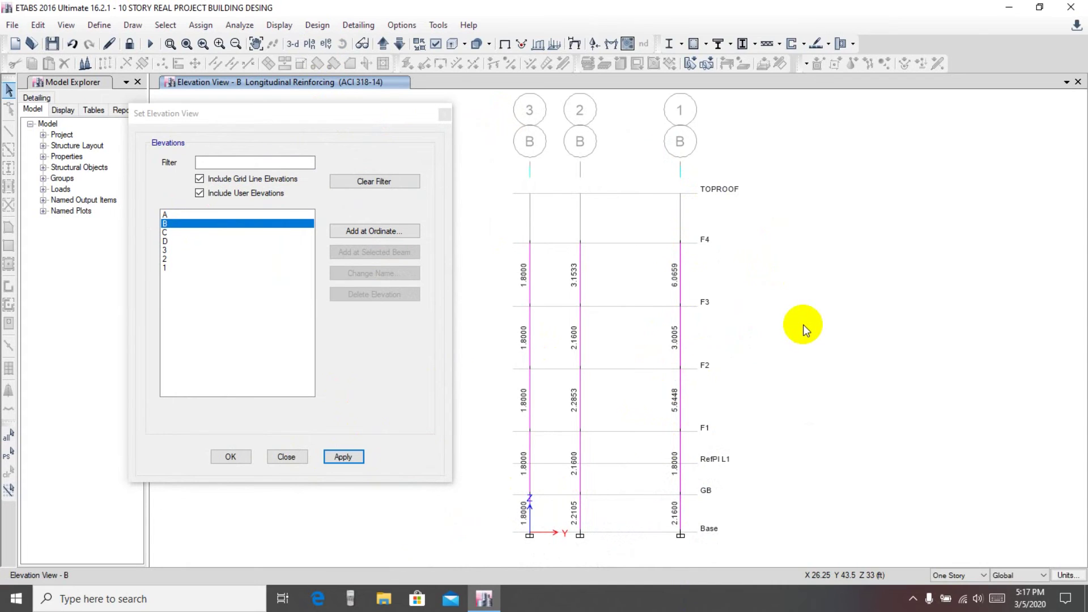
Step: Display the concrete frame design output as Rebar Percentage on elevation B
click(706, 44)
click(707, 45)
click(706, 45)
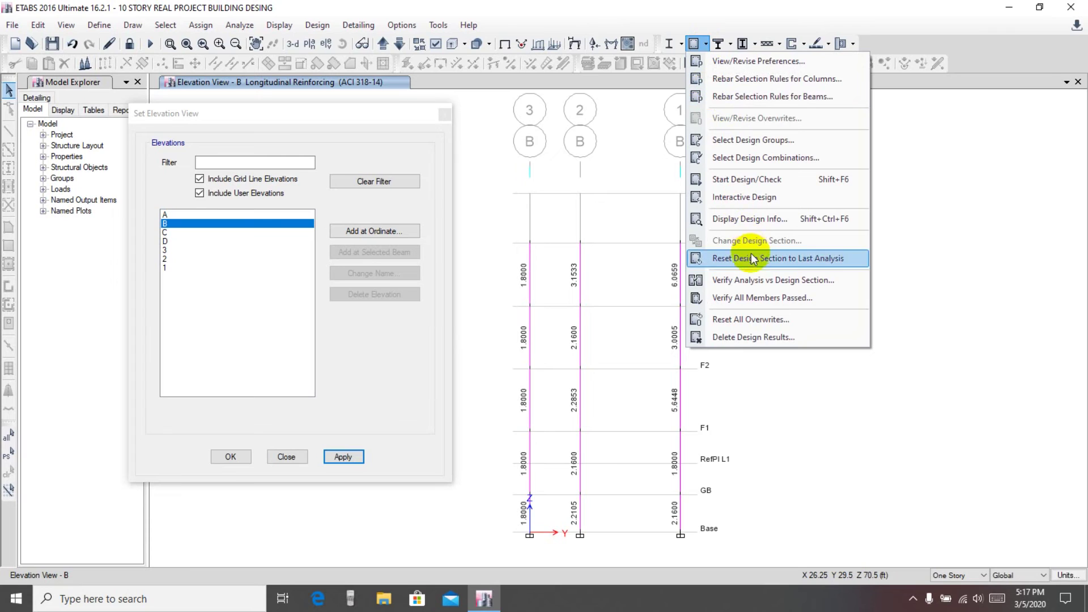
click(743, 220)
click(438, 289)
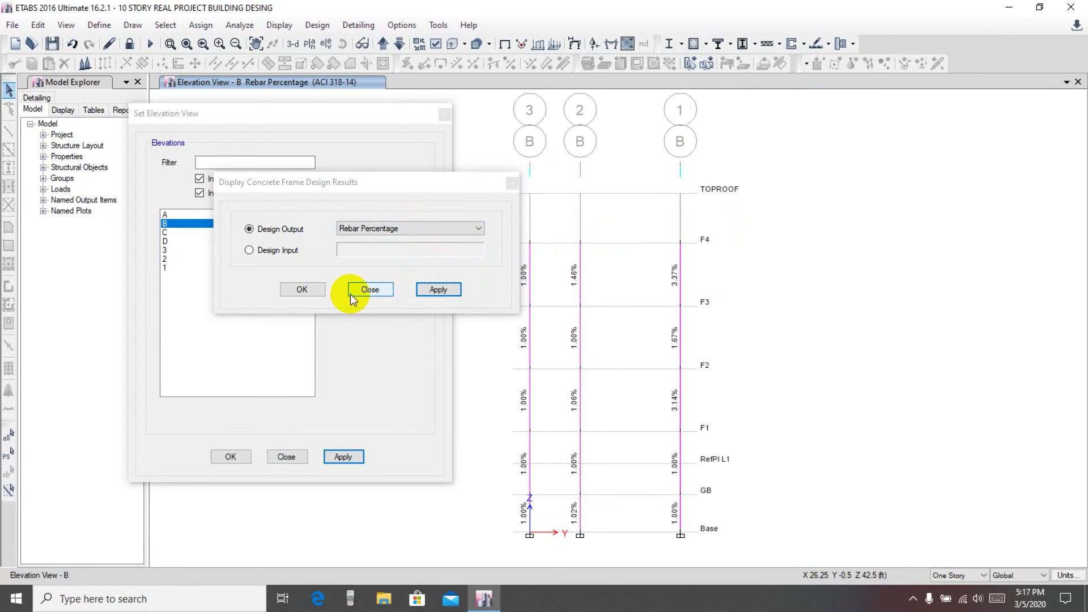
click(302, 287)
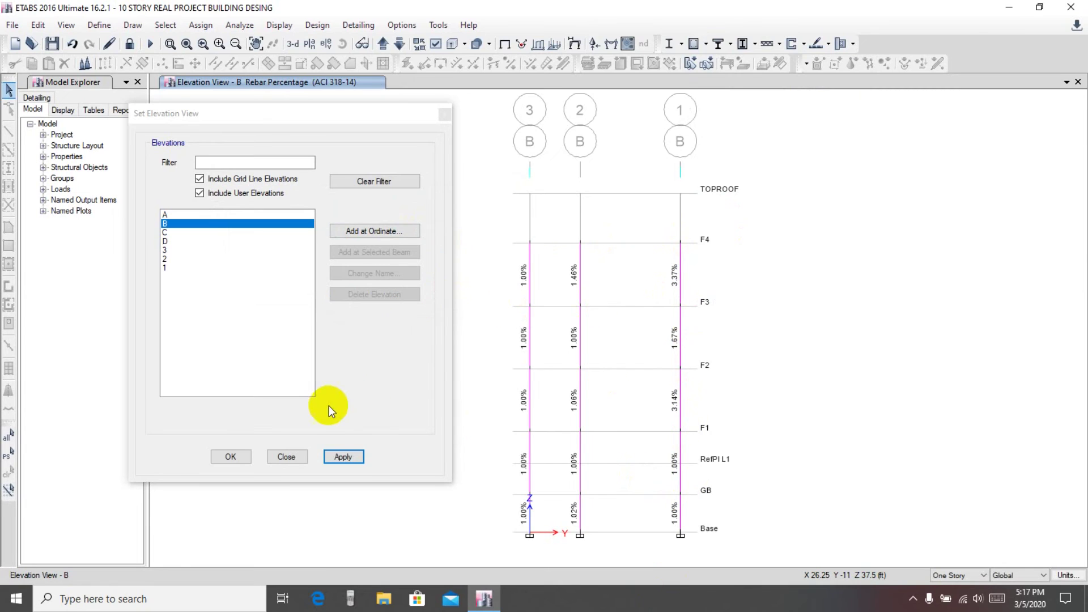
Step: Examine the rebar percentages of the columns on elevations C and D
click(193, 233)
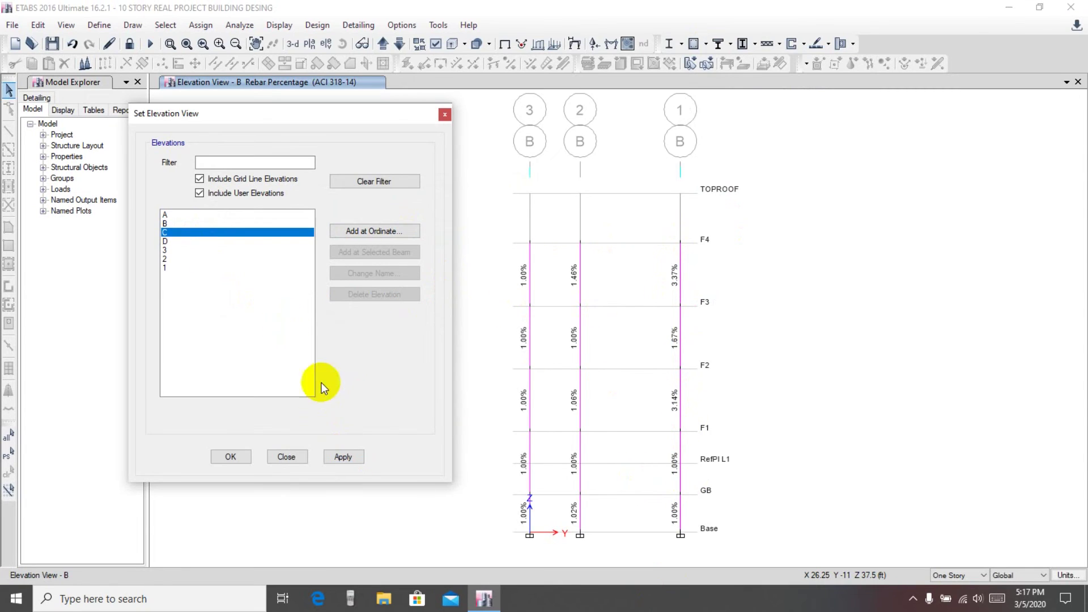
click(343, 457)
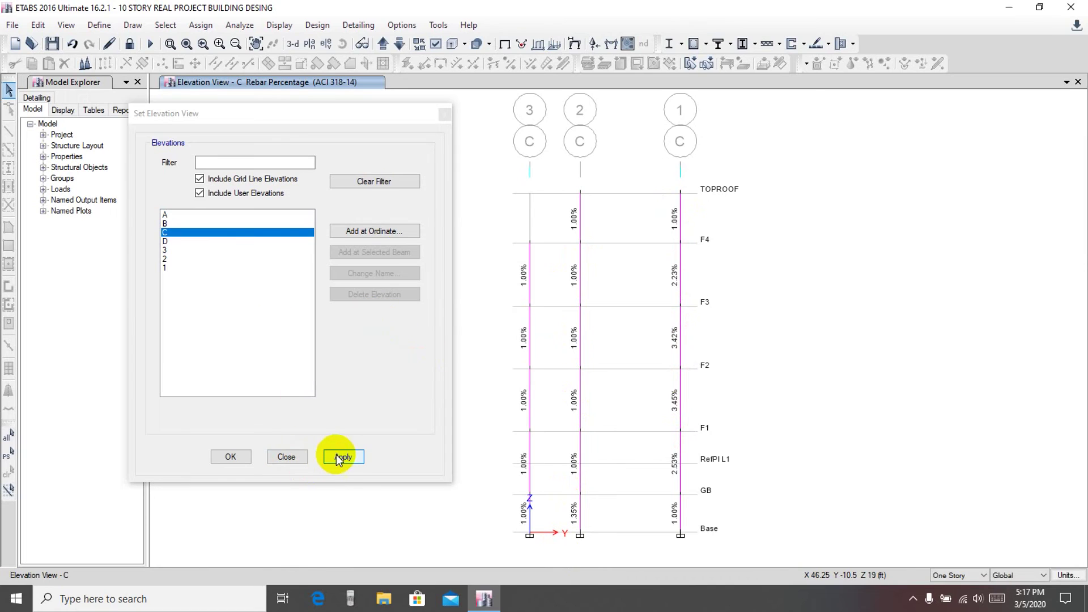
click(207, 242)
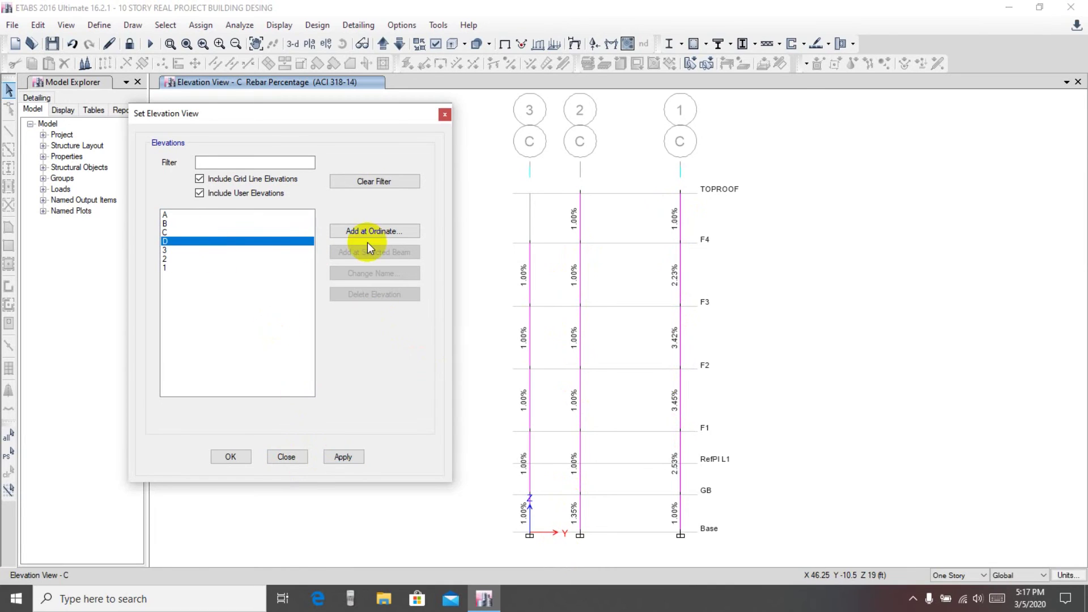
click(356, 462)
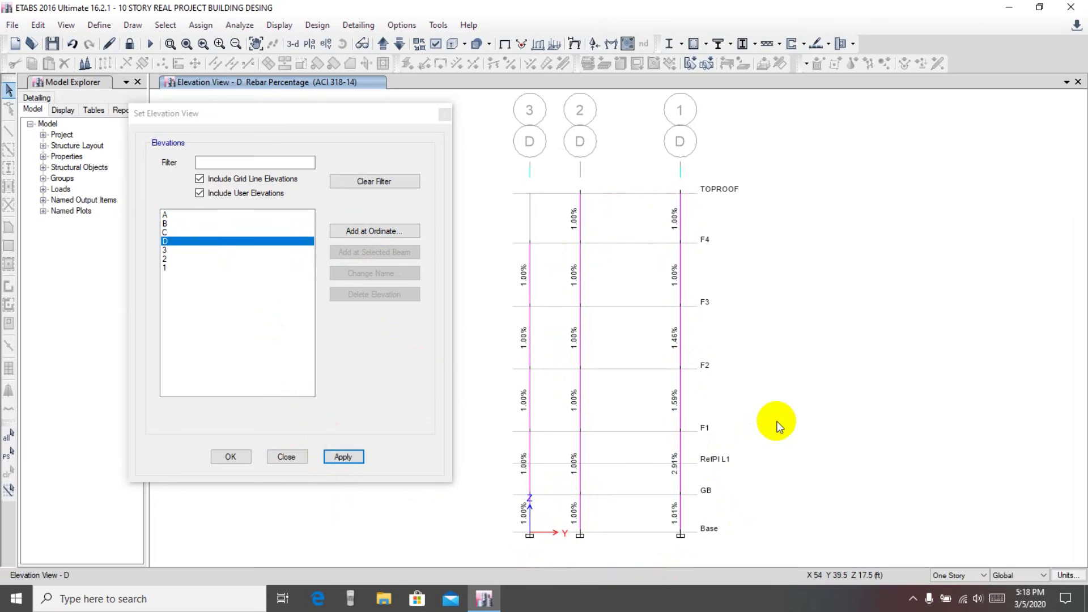
mouse_move(359, 118)
mouse_down()
mouse_move(406, 122)
mouse_move(357, 107)
mouse_up()
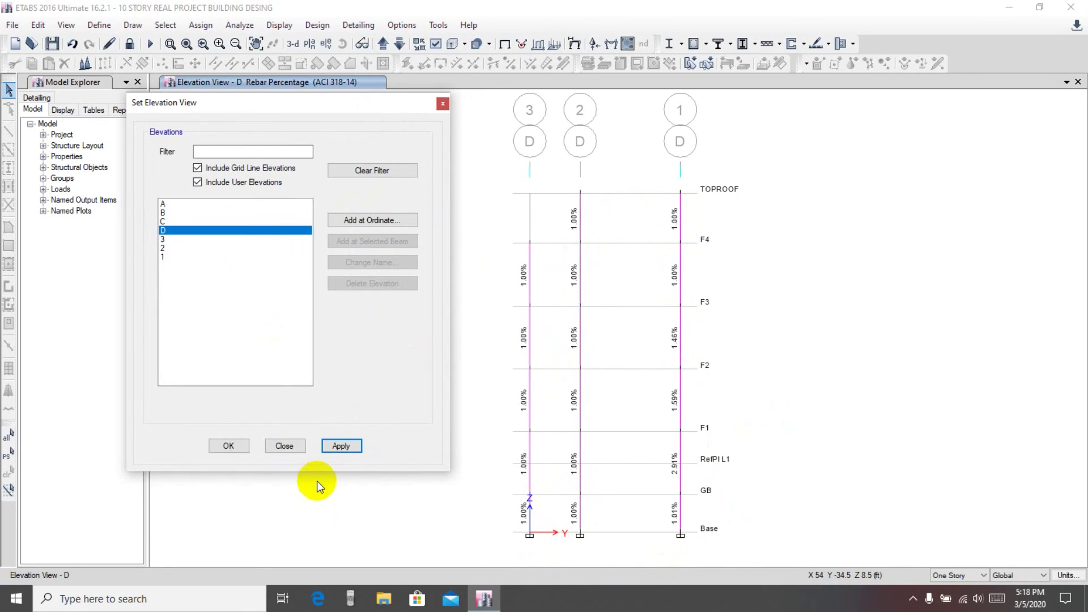
click(285, 446)
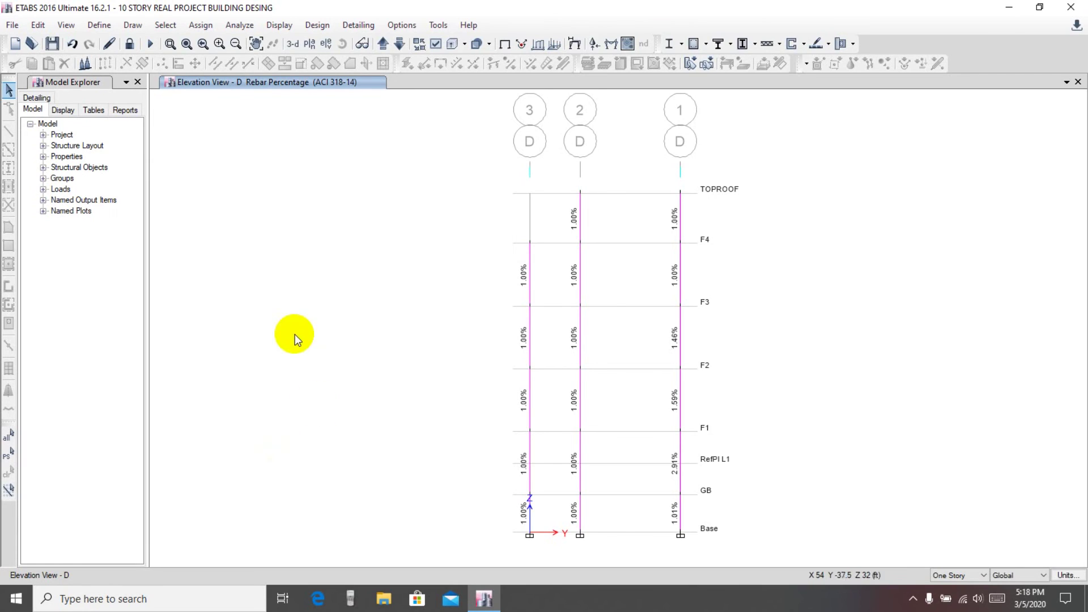
Step: Return to the 3D view to review the rebar percentages of all columns
middle_drag(312, 253, 306, 232)
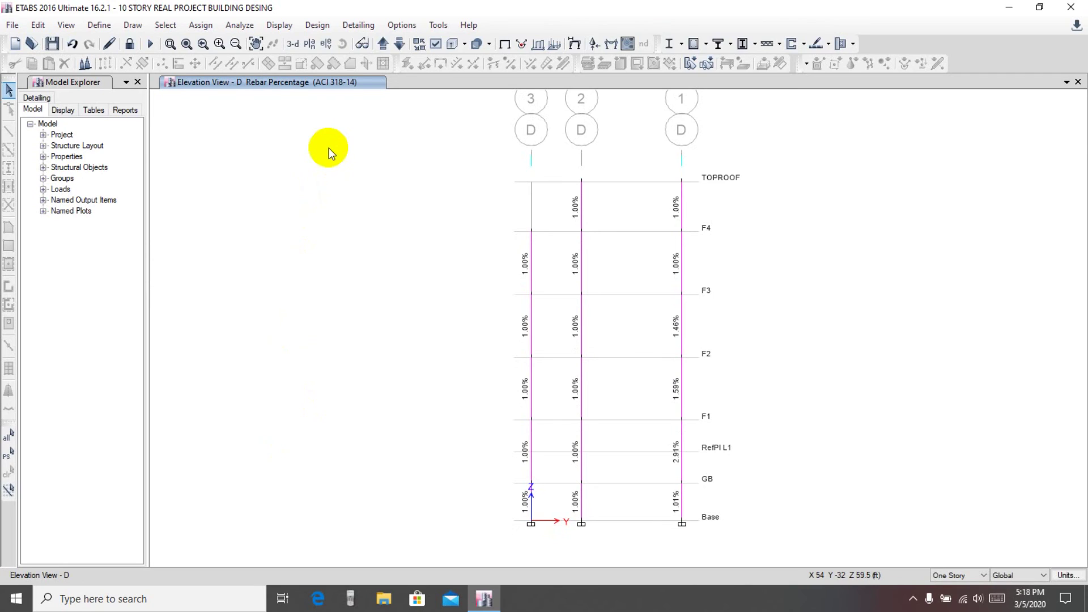
middle_drag(363, 277, 352, 263)
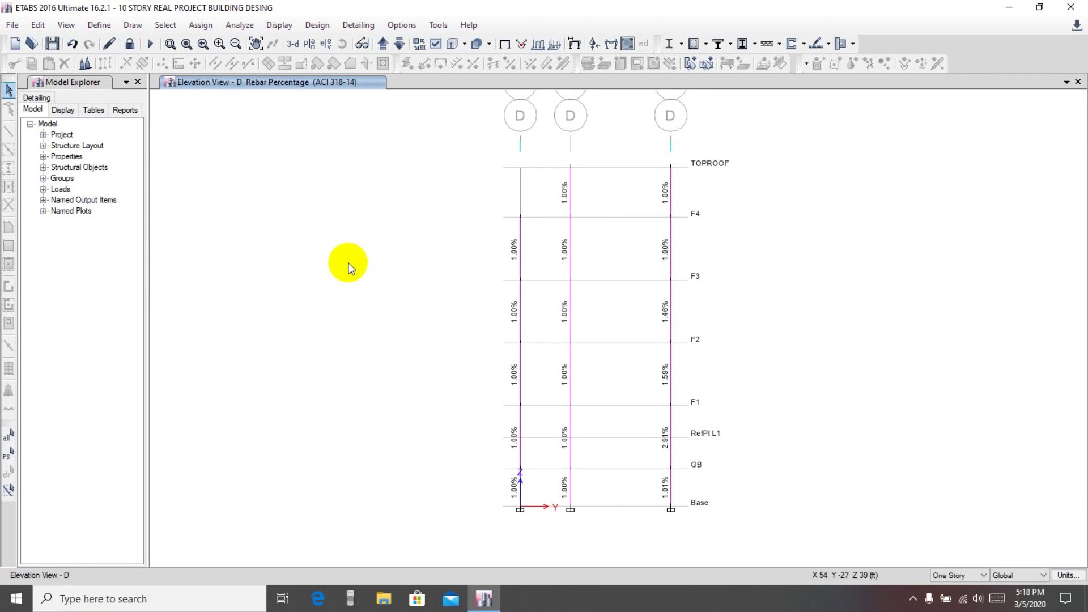
click(292, 43)
middle_drag(975, 329, 948, 338)
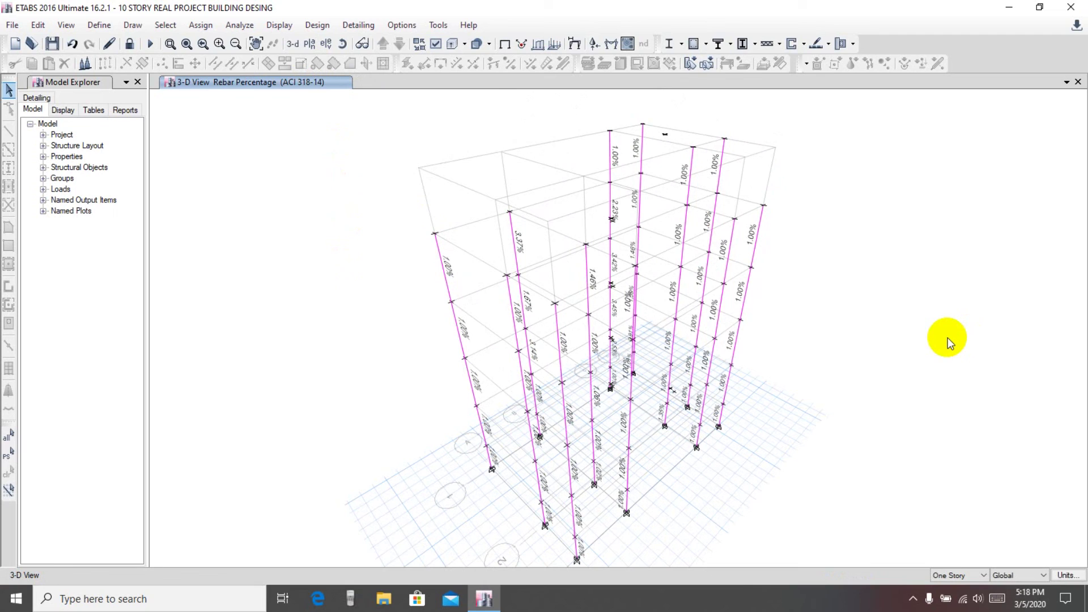
mouse_move(937, 335)
middle_down()
mouse_move(938, 317)
mouse_move(935, 336)
middle_up()
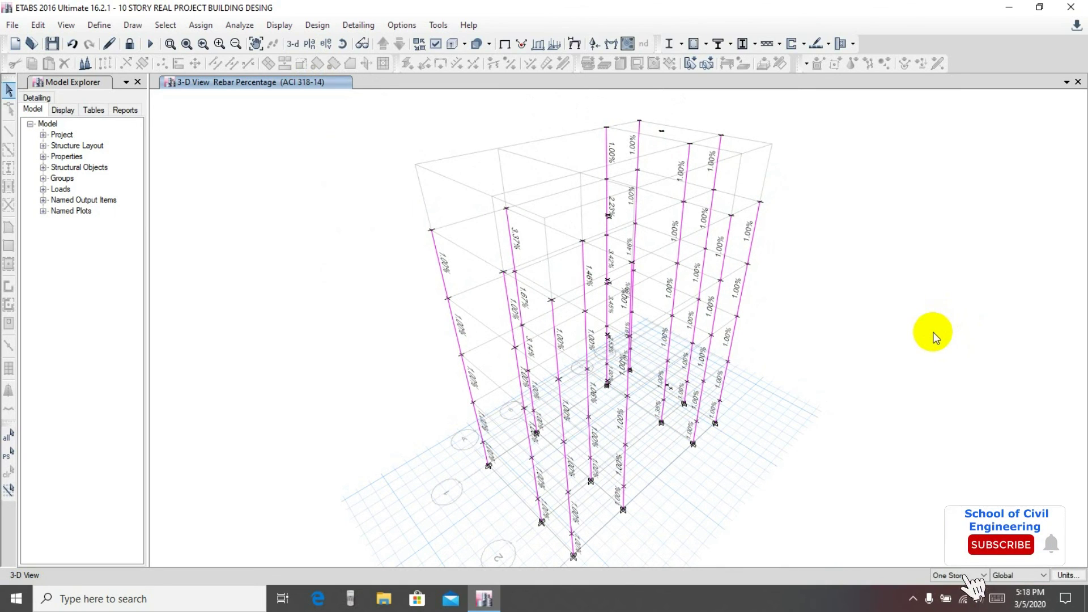
mouse_move(936, 338)
middle_down()
mouse_move(989, 326)
mouse_move(924, 334)
middle_up()
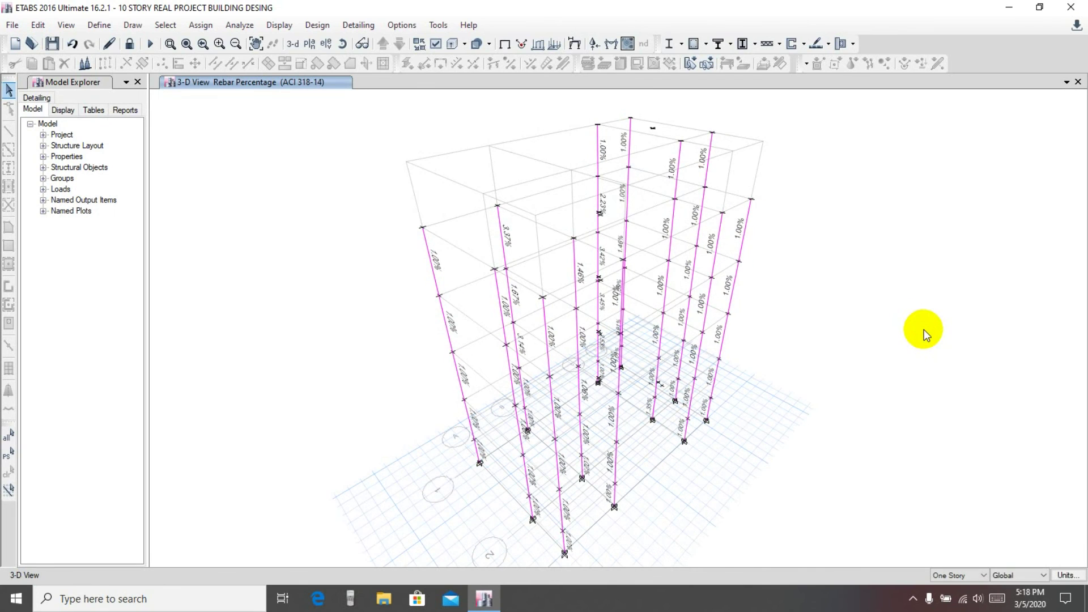